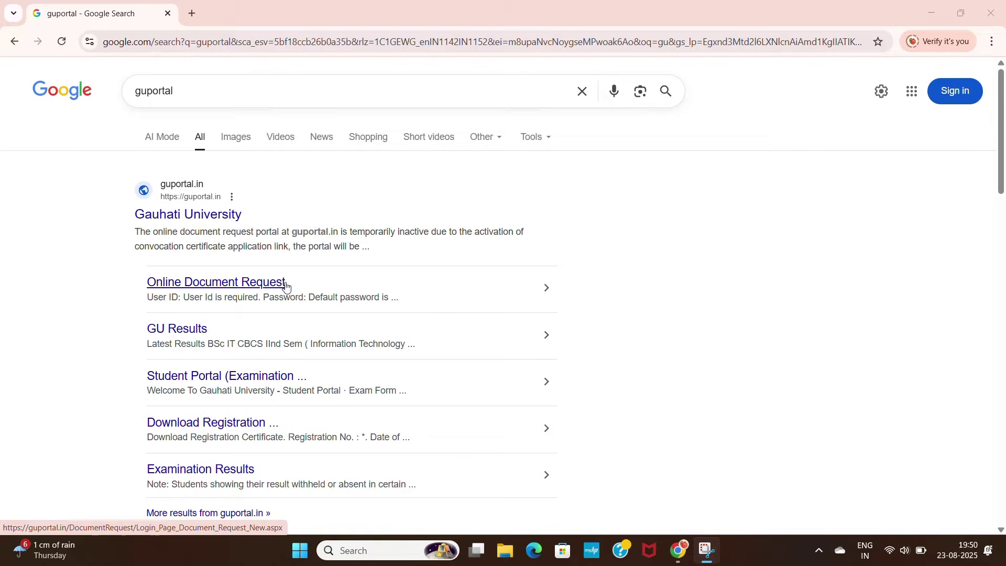
# Step: Open the Gauhati University portal from the search results and bring up the new user registration form for online document requests
pyautogui.click(175, 220)
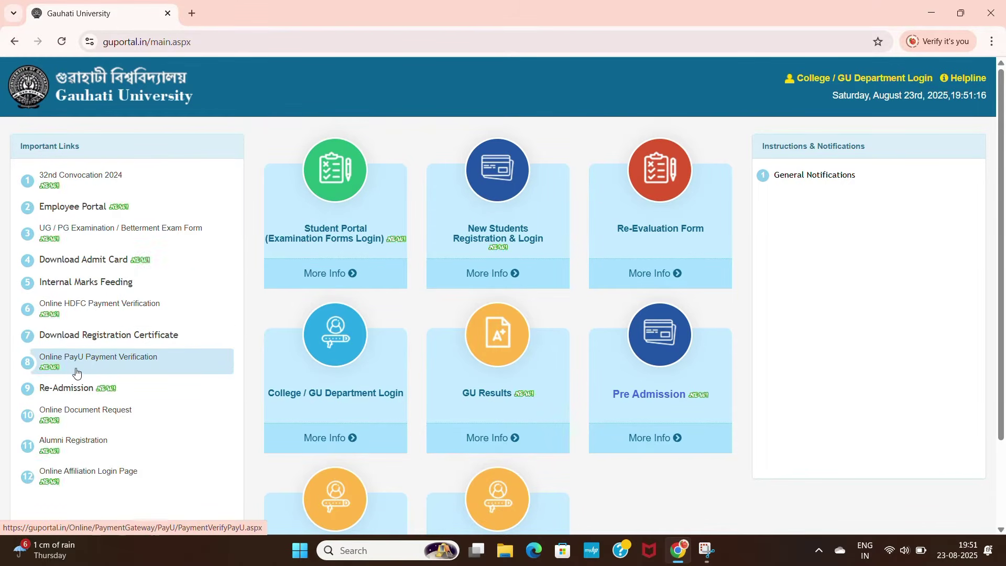
pyautogui.click(96, 423)
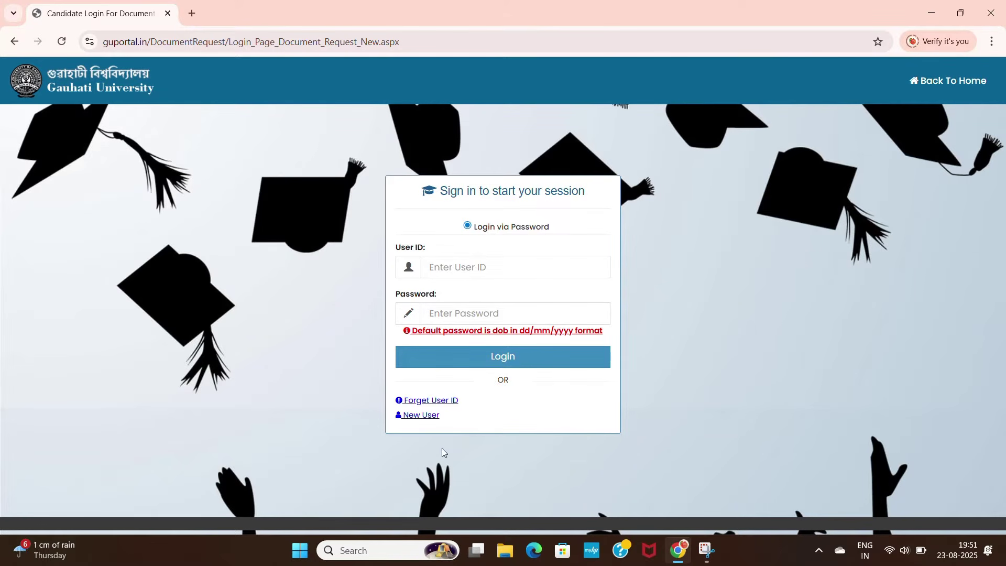
pyautogui.click(416, 415)
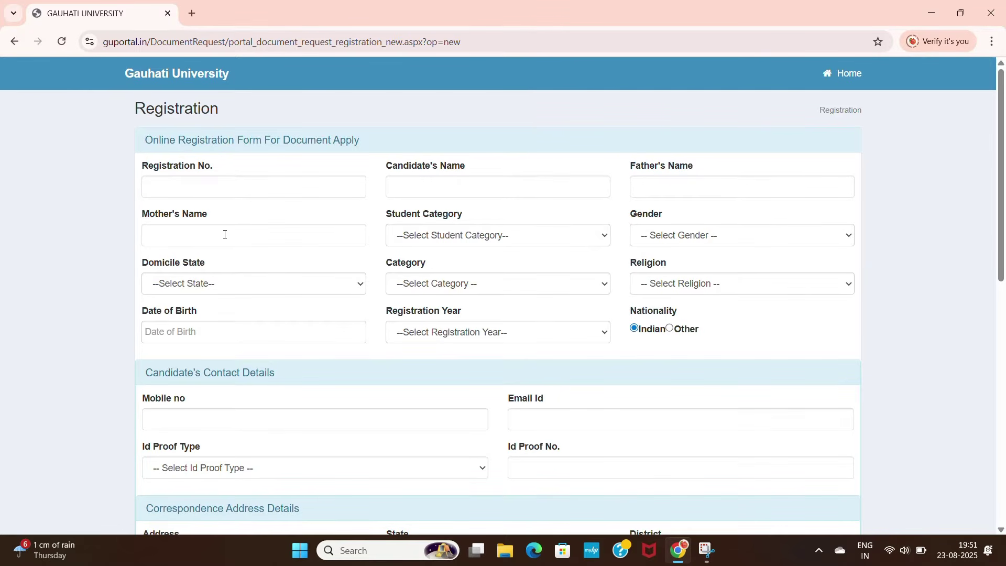
# Step: Set the student category to GEN, the gender to Male and the domicile state to Assam in the registration form
pyautogui.click(454, 242)
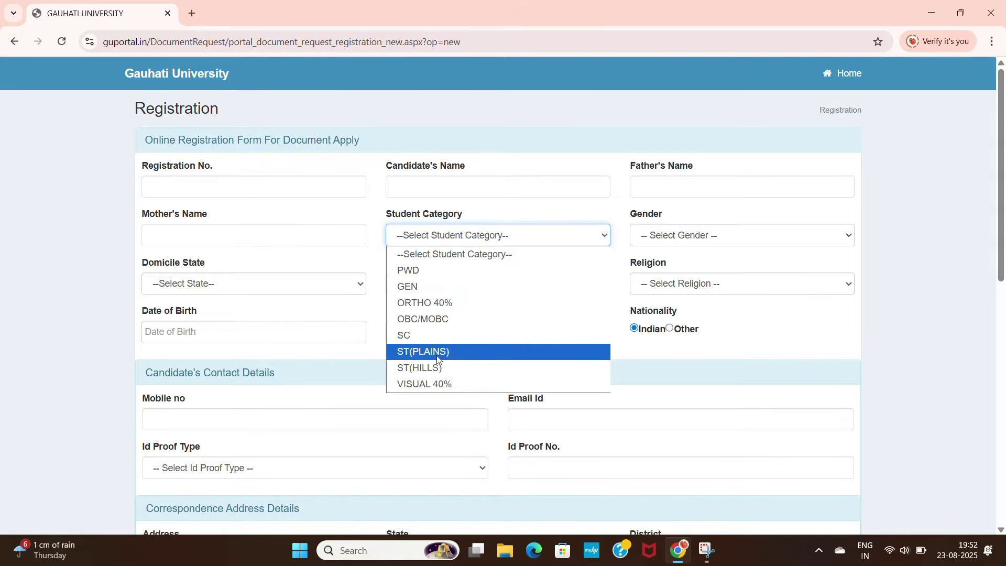
pyautogui.click(460, 287)
pyautogui.click(644, 242)
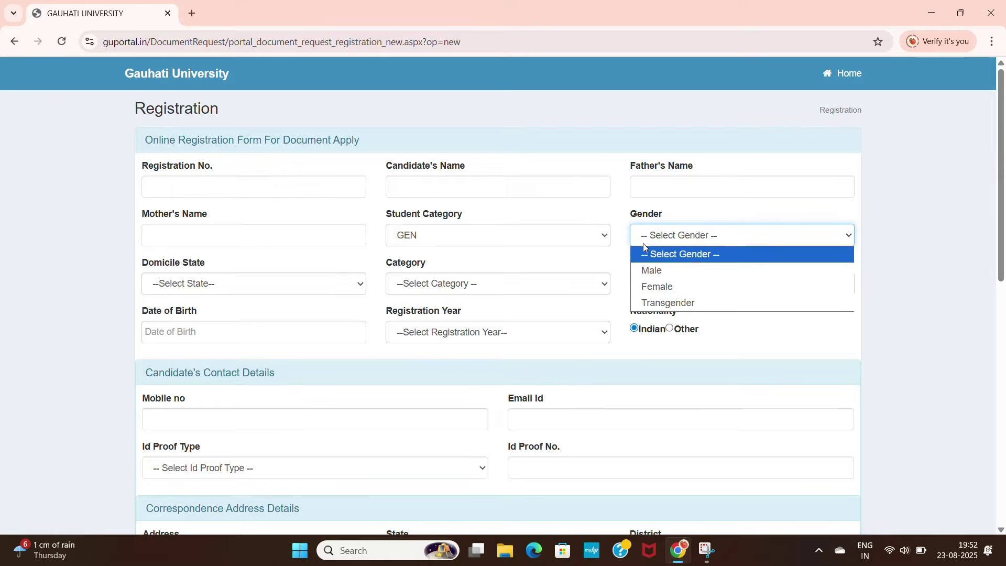
pyautogui.click(658, 276)
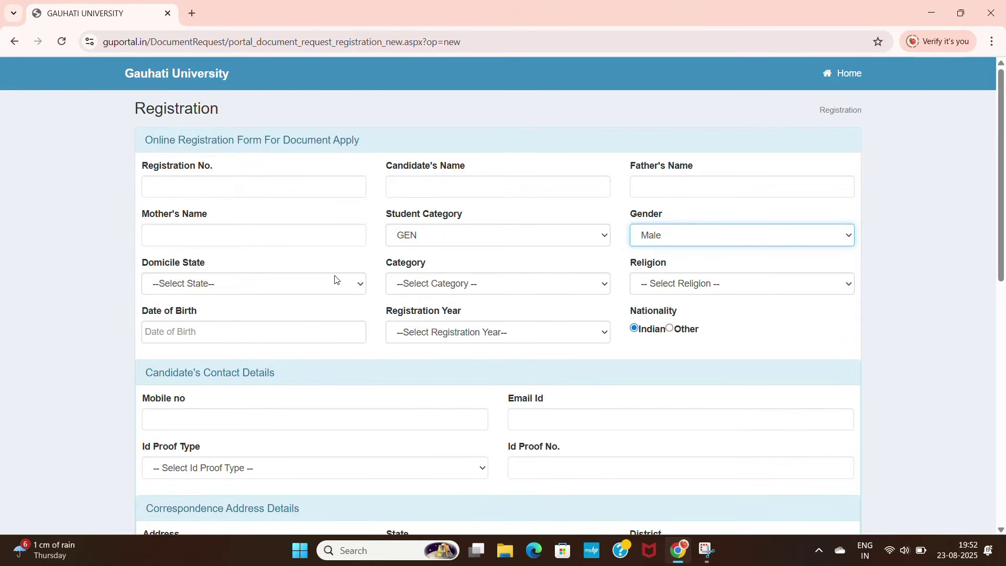
pyautogui.click(301, 283)
pyautogui.click(277, 74)
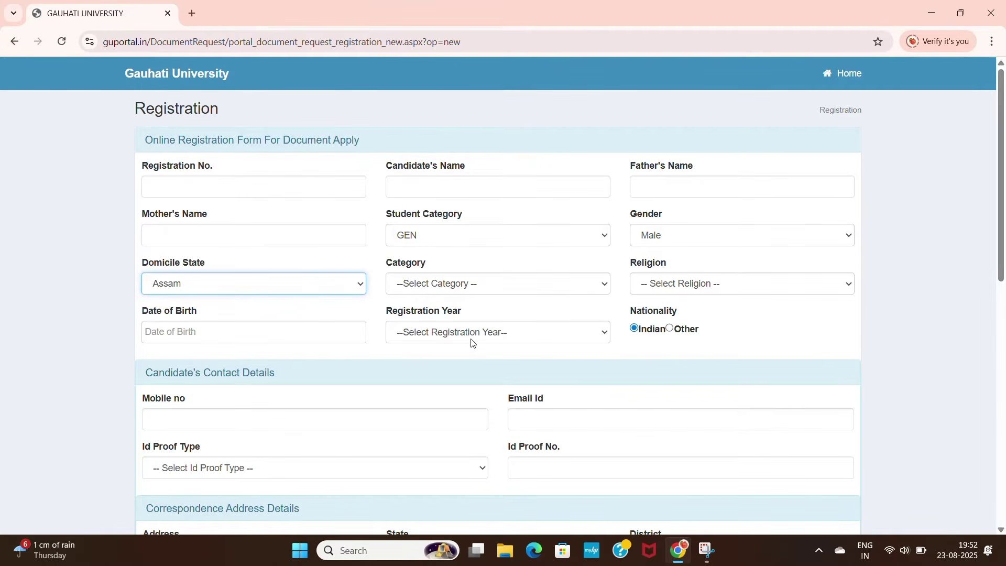
# Step: Set the category to TRADITIONAL, the religion to Hinduism and the registration year to 2022-2023
pyautogui.click(445, 287)
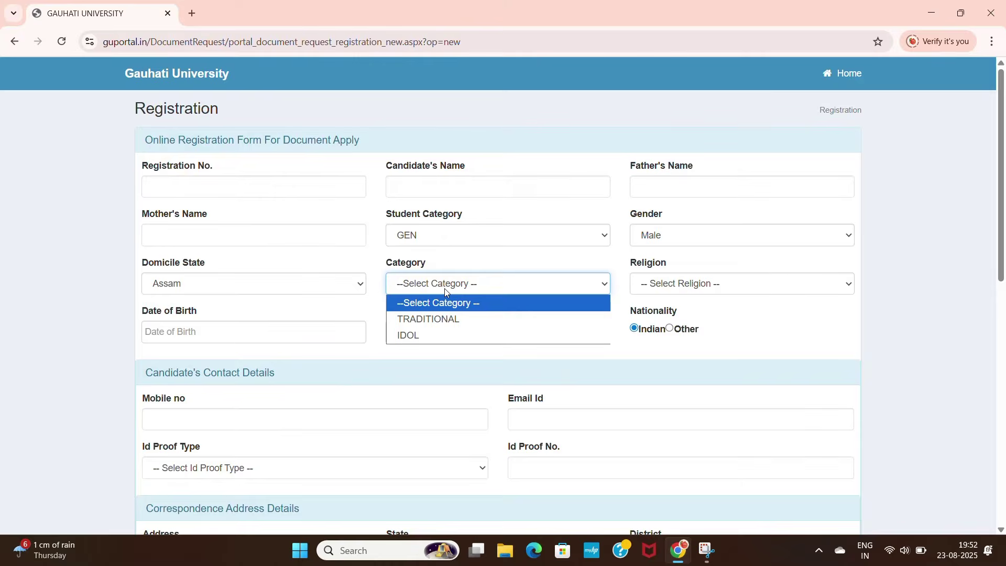
pyautogui.click(429, 320)
pyautogui.click(696, 293)
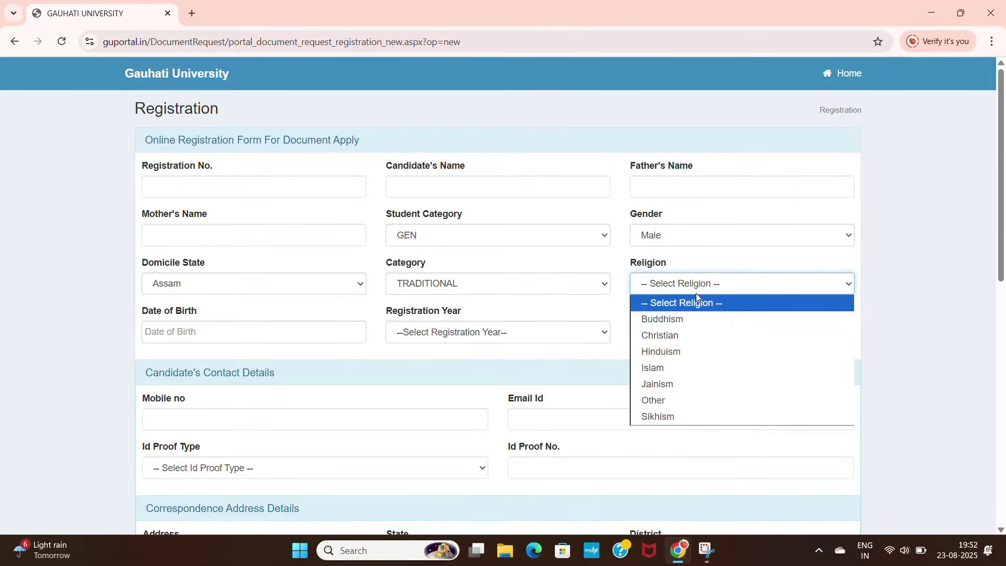
pyautogui.click(665, 354)
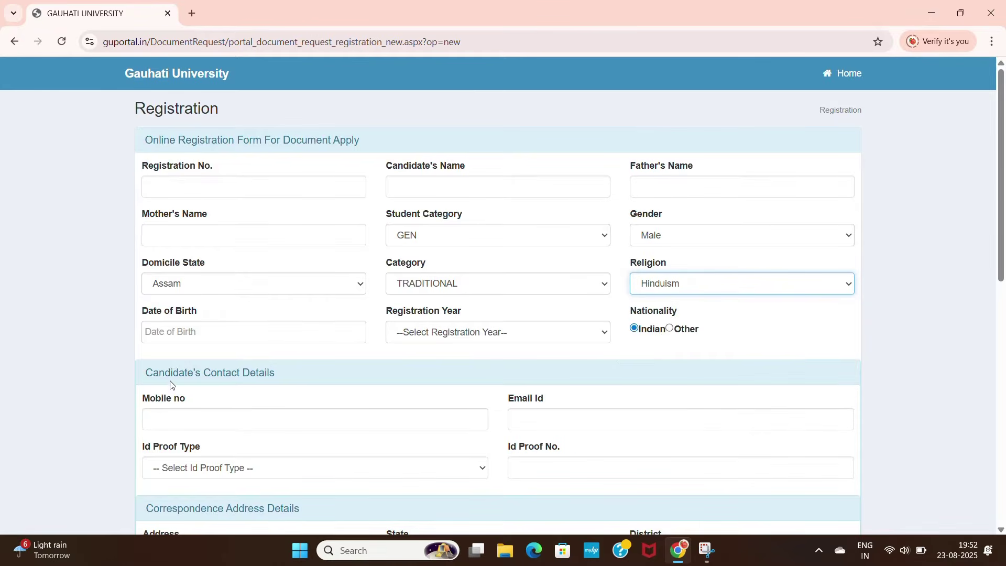
pyautogui.click(485, 332)
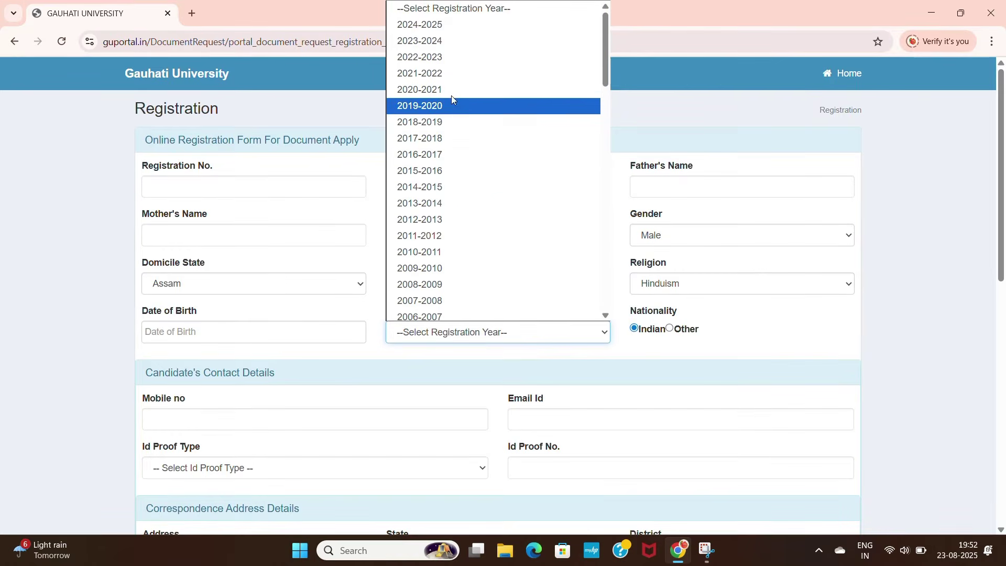
pyautogui.click(445, 58)
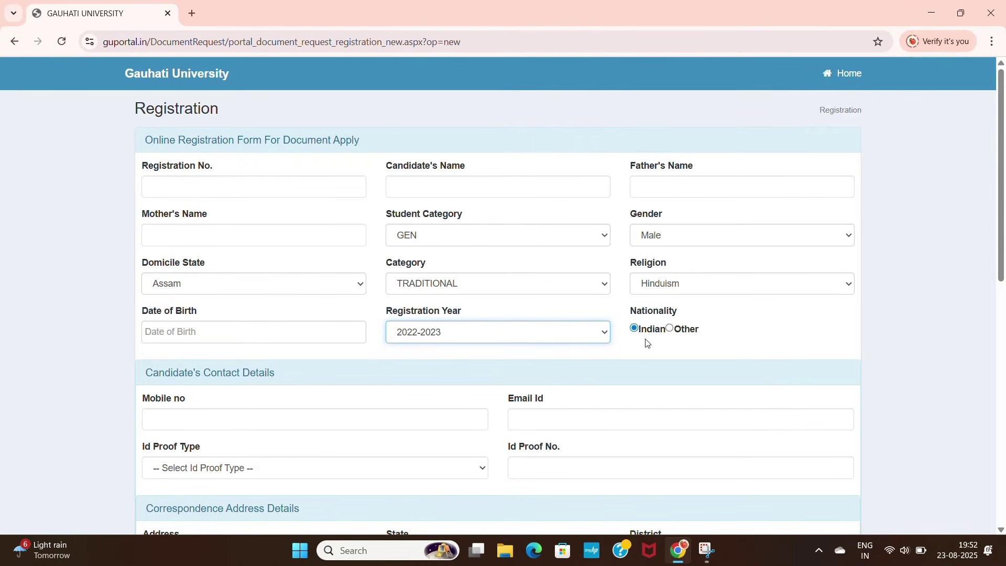
# Step: Choose AADHAAR(UID) as the ID proof type in the candidate's contact details
pyautogui.scroll(-2, 553, 344)
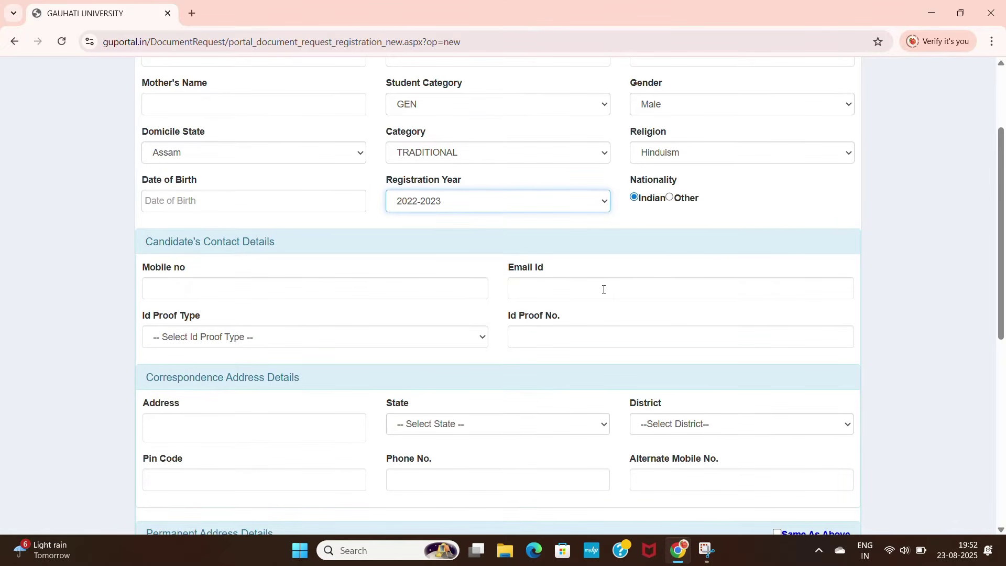
pyautogui.click(284, 343)
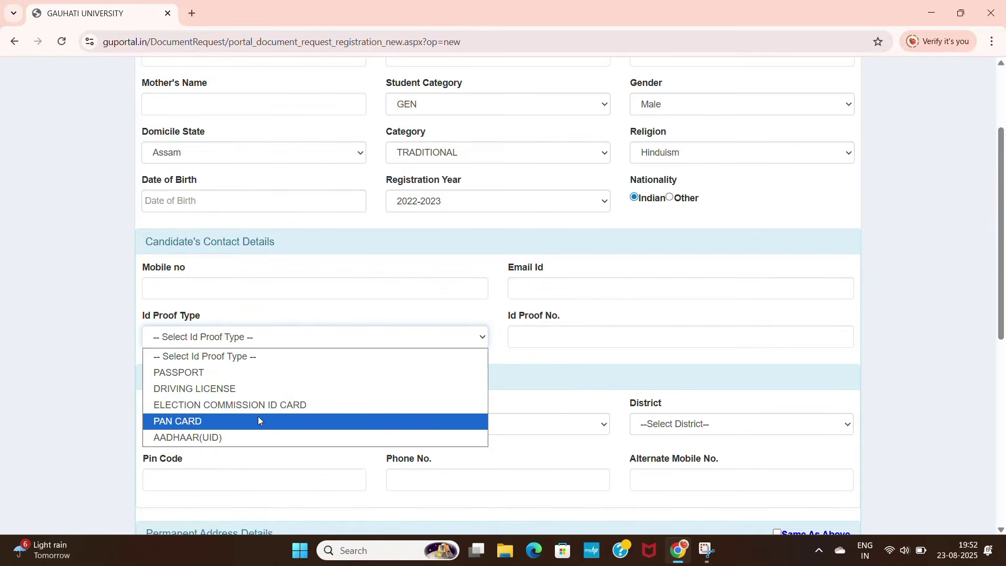
pyautogui.click(199, 440)
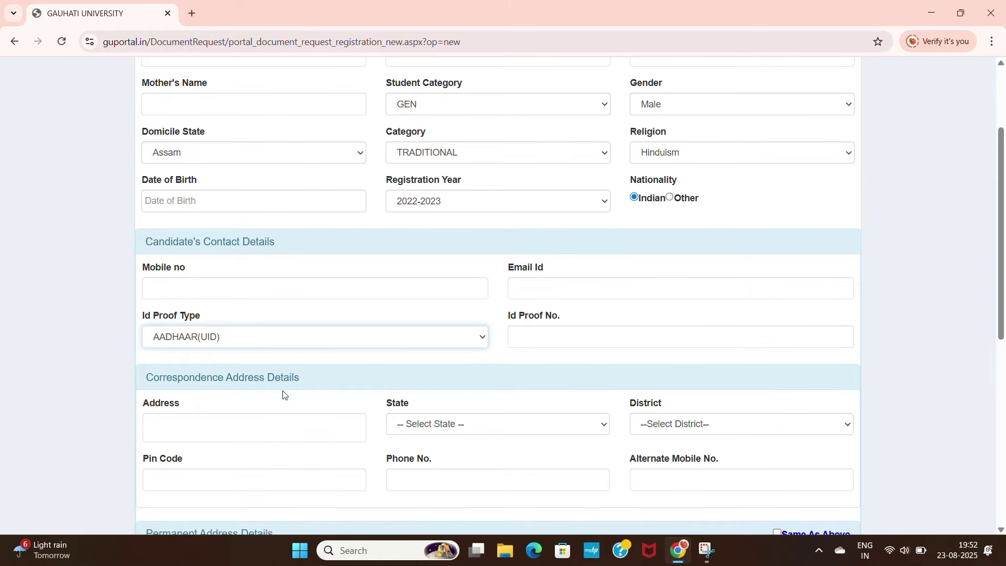
pyautogui.click(300, 359)
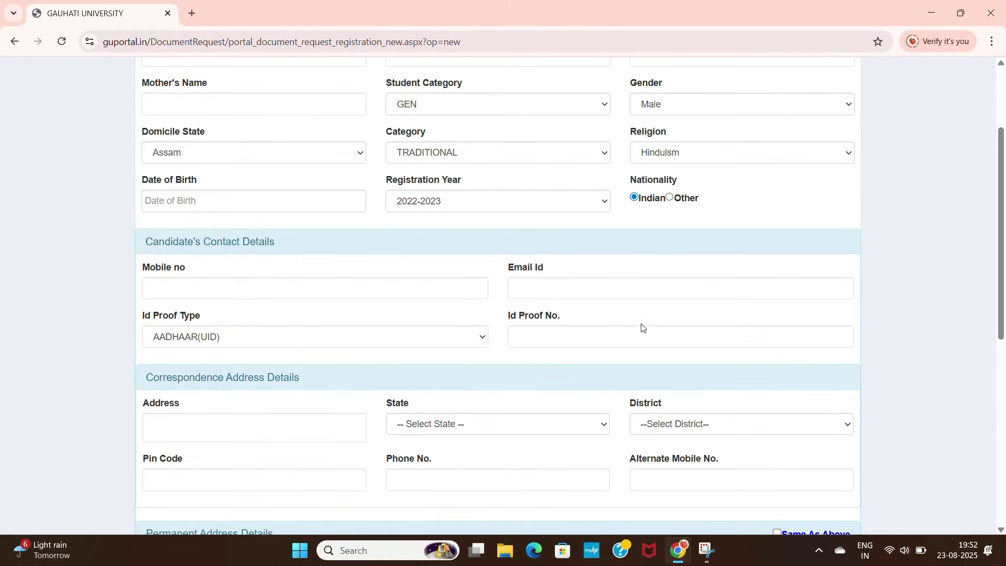
# Step: Set the correspondence address to state Assam and district Jorhat, and mark the permanent address as the same
pyautogui.scroll(-2, 443, 411)
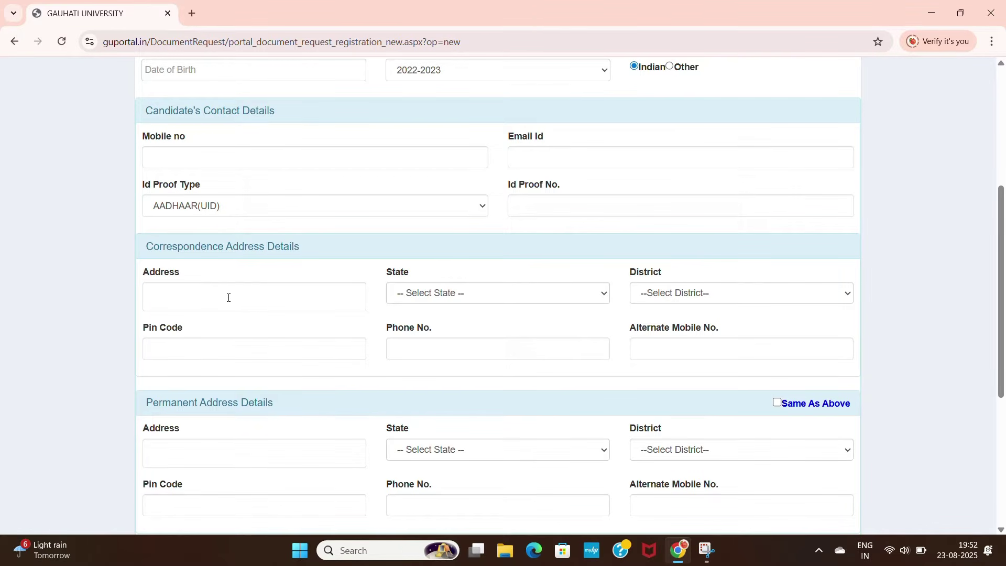
pyautogui.click(491, 296)
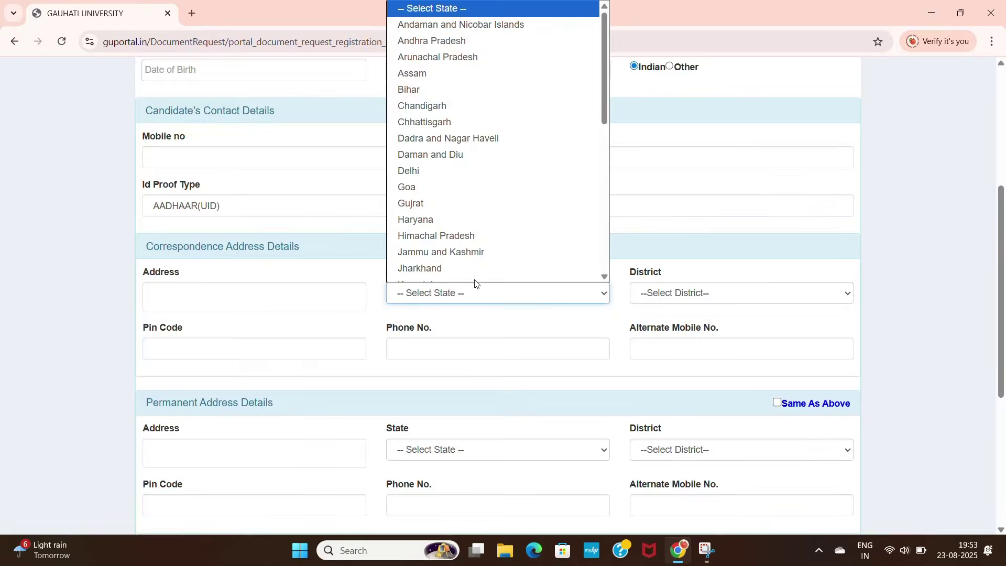
pyautogui.click(453, 62)
pyautogui.click(704, 297)
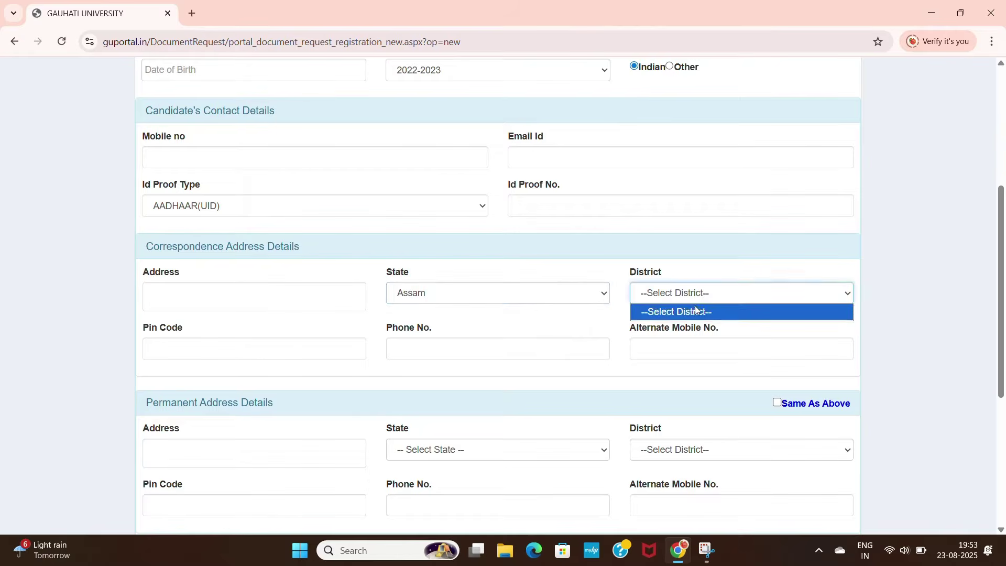
pyautogui.click(683, 298)
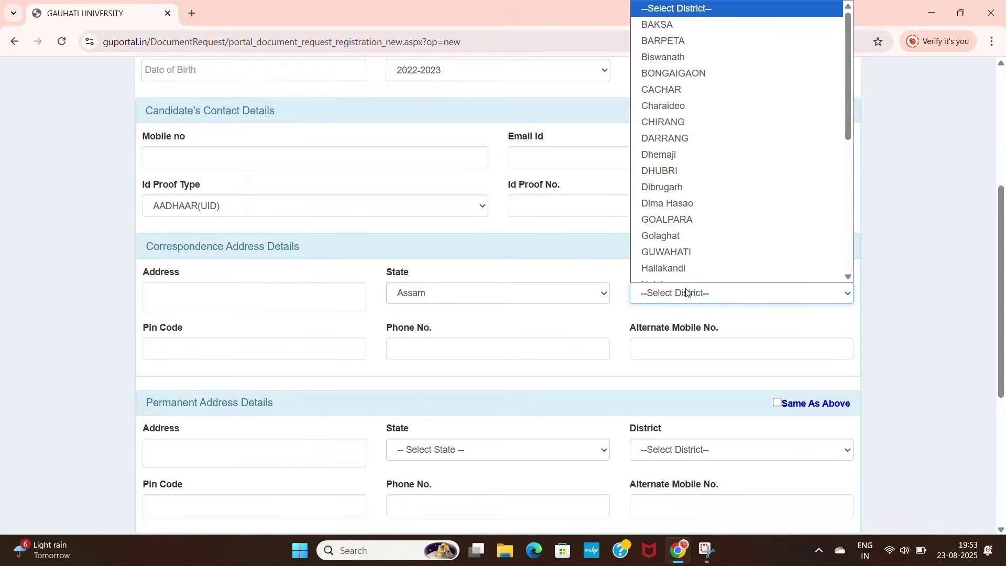
pyautogui.scroll(-1, 712, 165)
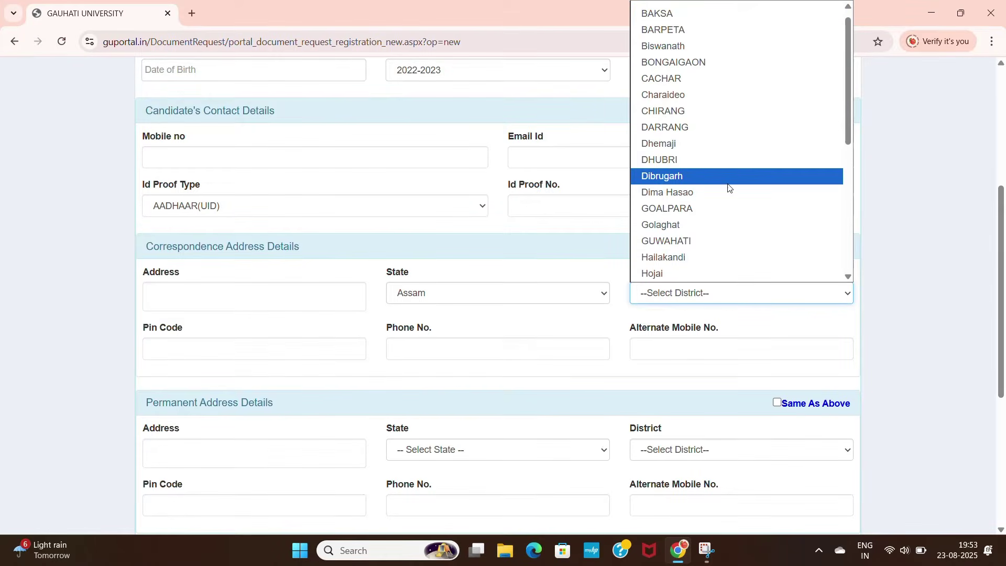
pyautogui.click(591, 319)
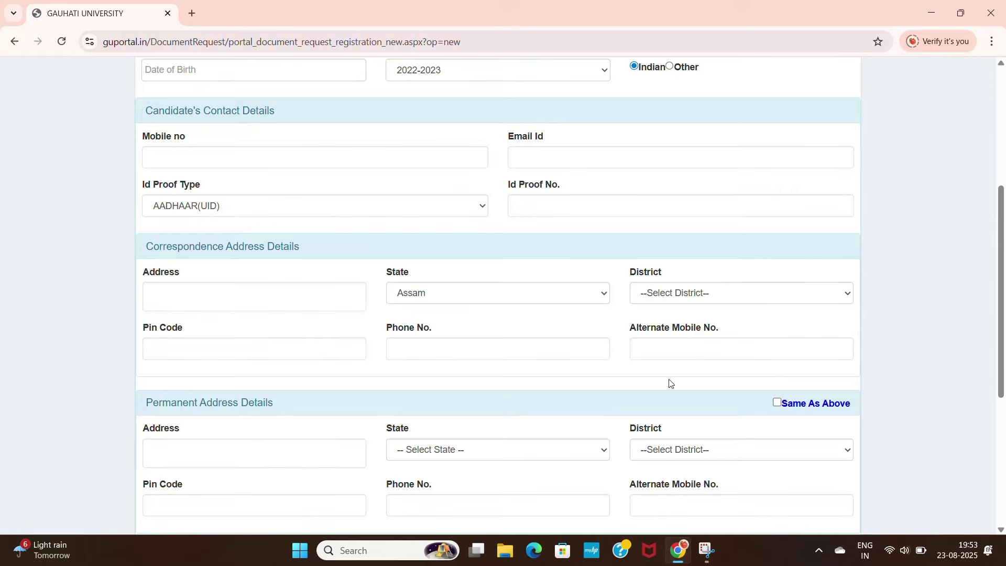
pyautogui.scroll(-1, 664, 383)
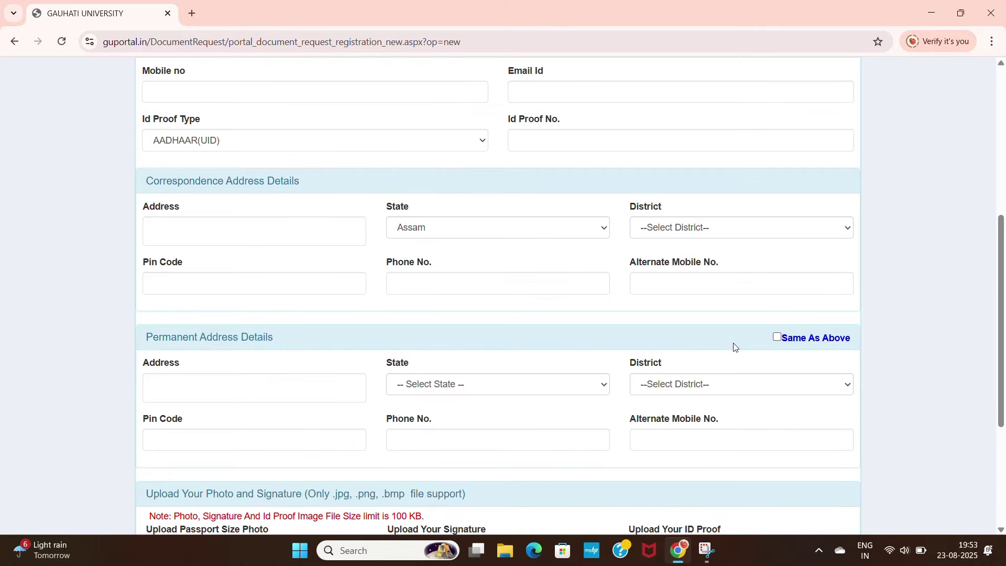
pyautogui.click(676, 227)
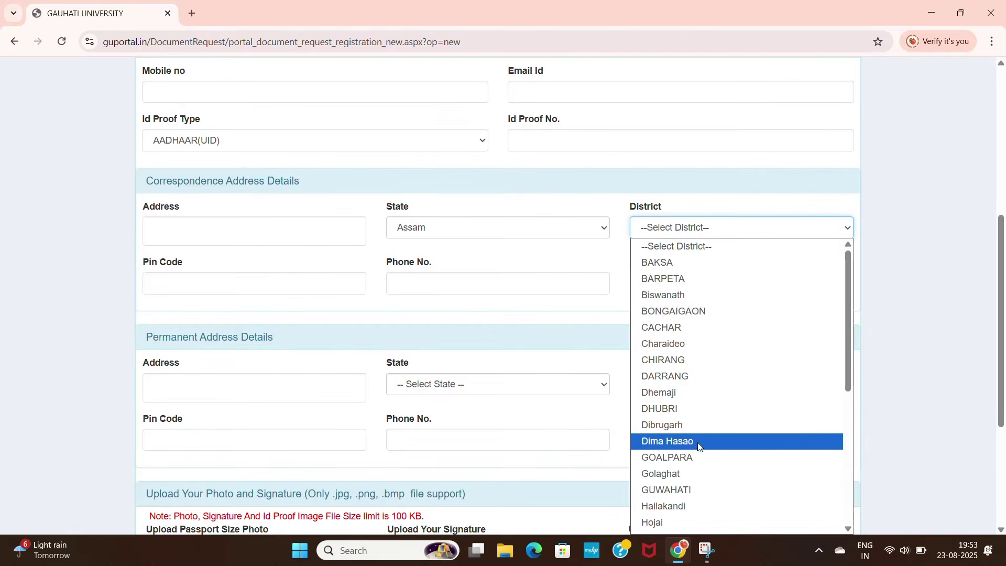
pyautogui.scroll(-3, 681, 451)
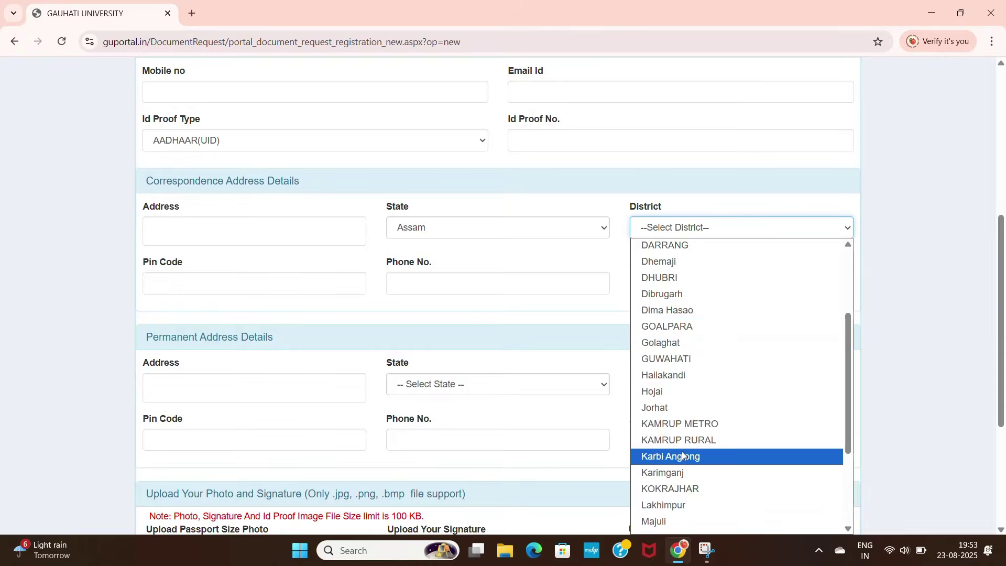
pyautogui.click(676, 409)
pyautogui.click(777, 338)
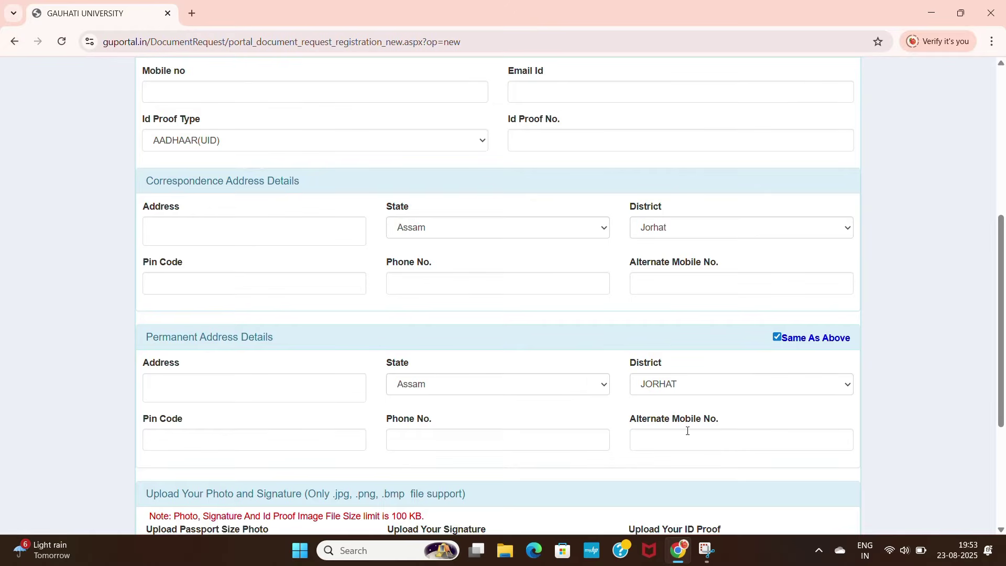
# Step: Check the photo, signature and ID proof upload section, and change the ID proof type to PAN CARD
pyautogui.scroll(-2, 687, 427)
pyautogui.scroll(-1, 687, 422)
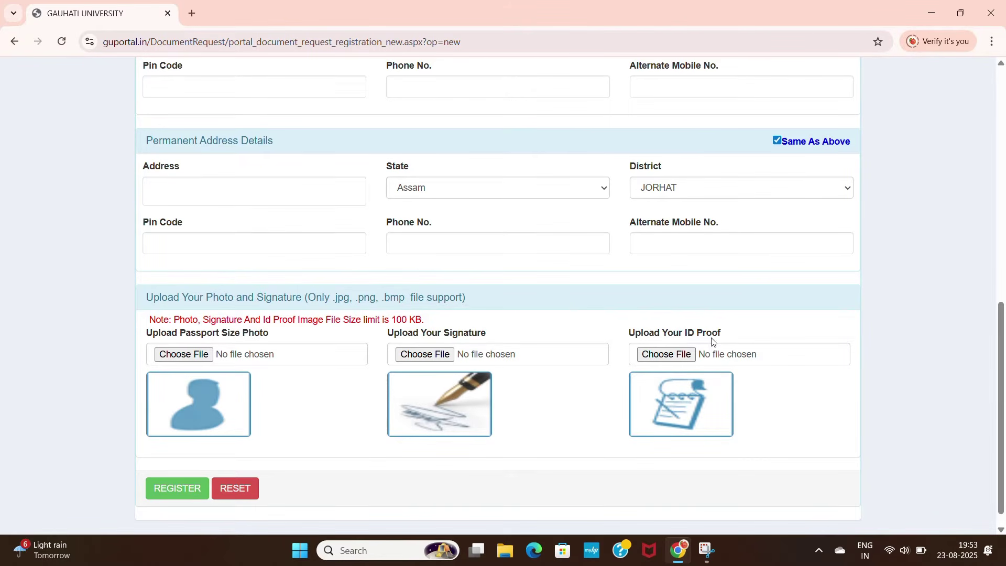
pyautogui.scroll(6, 526, 352)
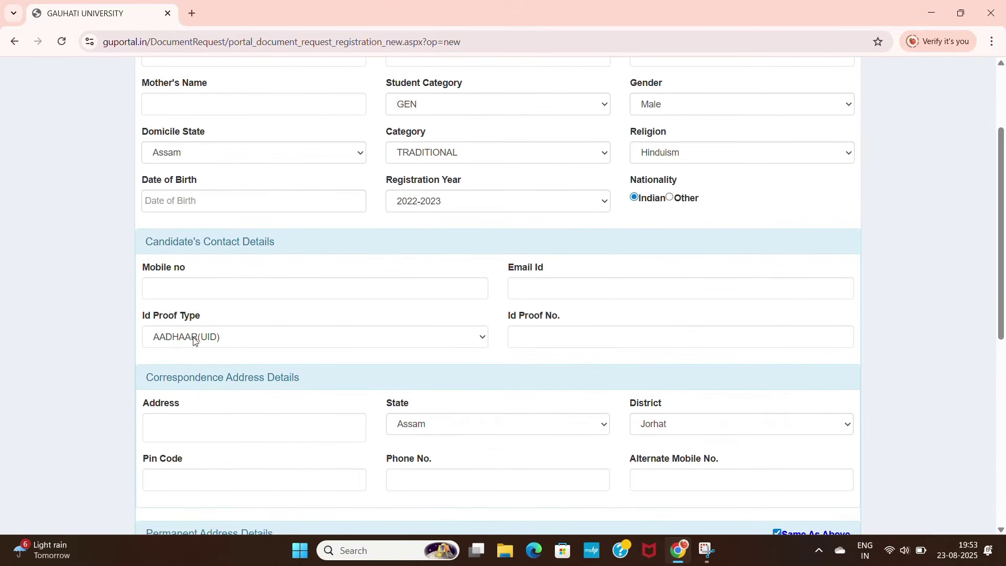
pyautogui.scroll(-6, 721, 336)
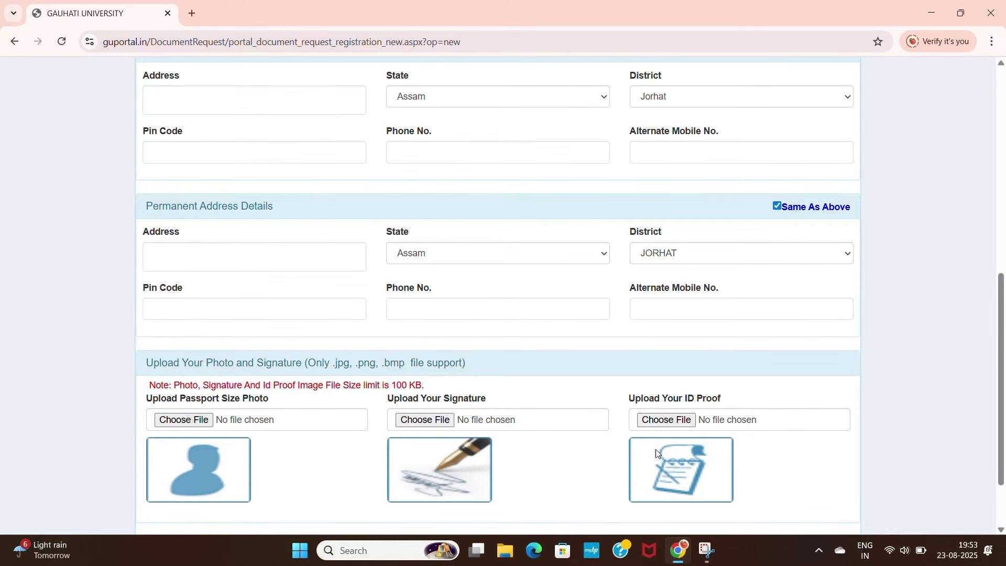
pyautogui.scroll(-1, 726, 465)
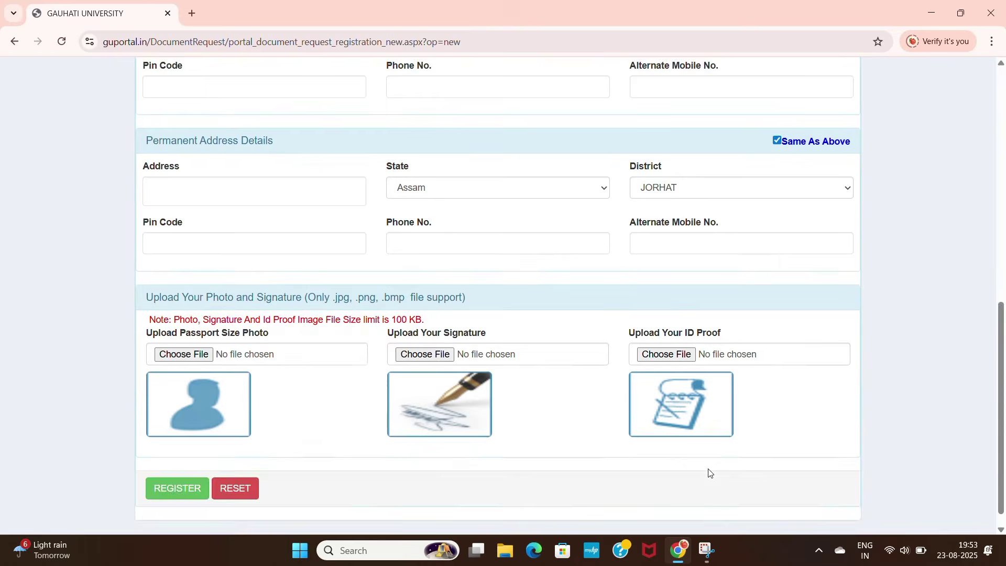
pyautogui.scroll(7, 708, 471)
pyautogui.scroll(-1, 552, 432)
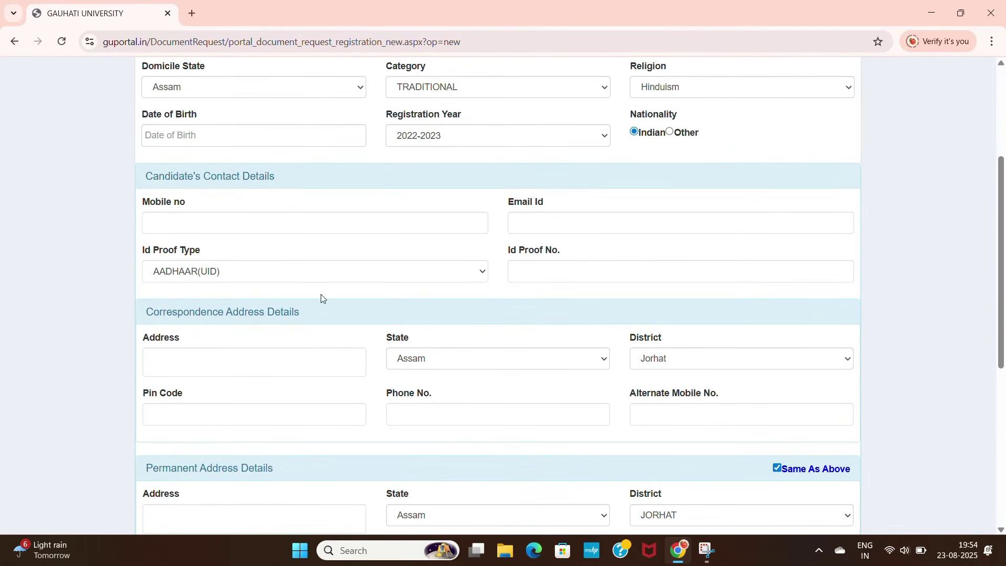
pyautogui.click(394, 273)
pyautogui.click(321, 359)
# Step: Review the form from the upload section back to its beginning, and return to the page before the registration form
pyautogui.scroll(-4, 699, 346)
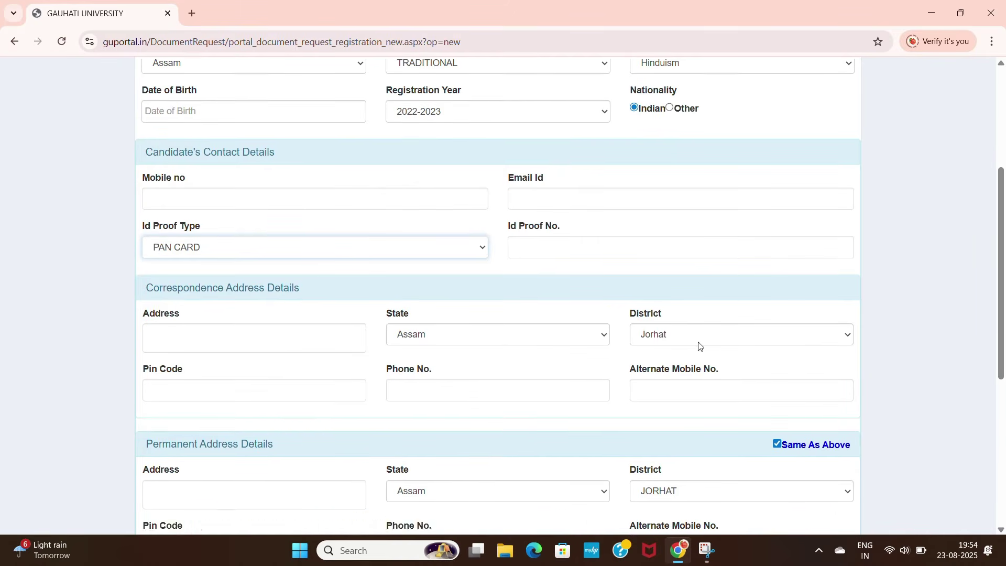
pyautogui.scroll(-6, 759, 439)
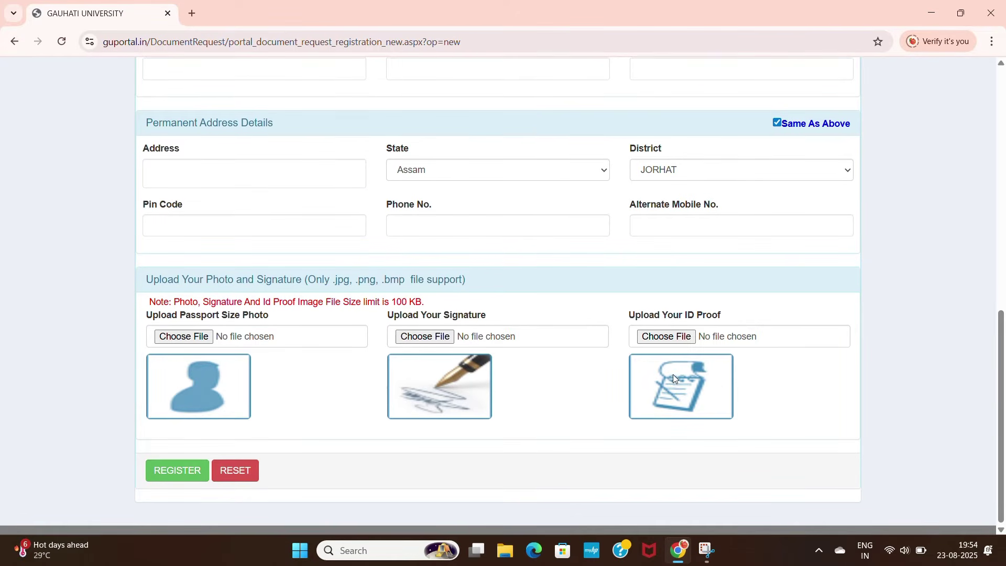
pyautogui.scroll(6, 674, 377)
pyautogui.scroll(3, 635, 261)
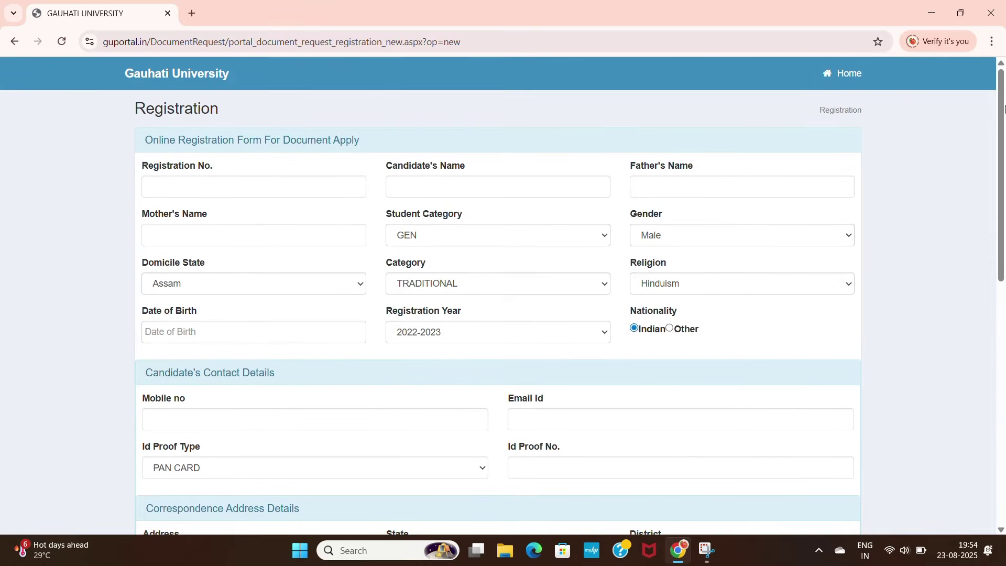
pyautogui.click(16, 41)
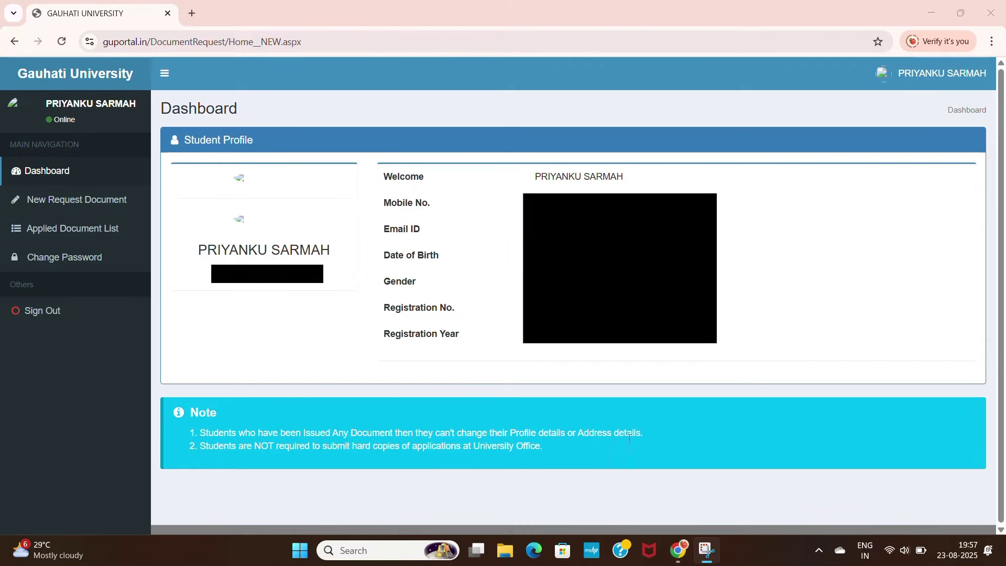
# Step: Check the applied document list, and start a new document request with Original Pass certificate as the certificate type
pyautogui.click(64, 229)
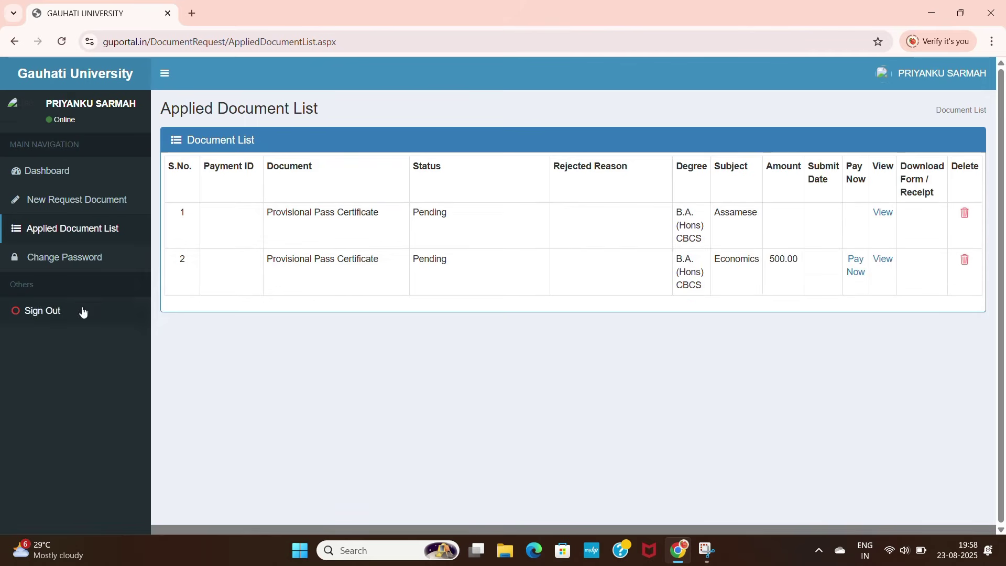
pyautogui.click(68, 200)
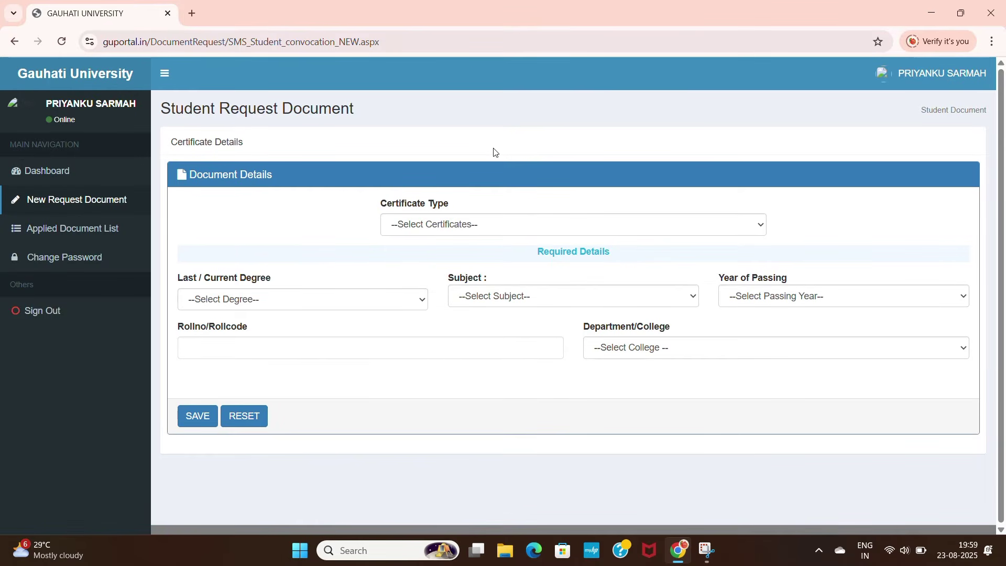
pyautogui.click(437, 230)
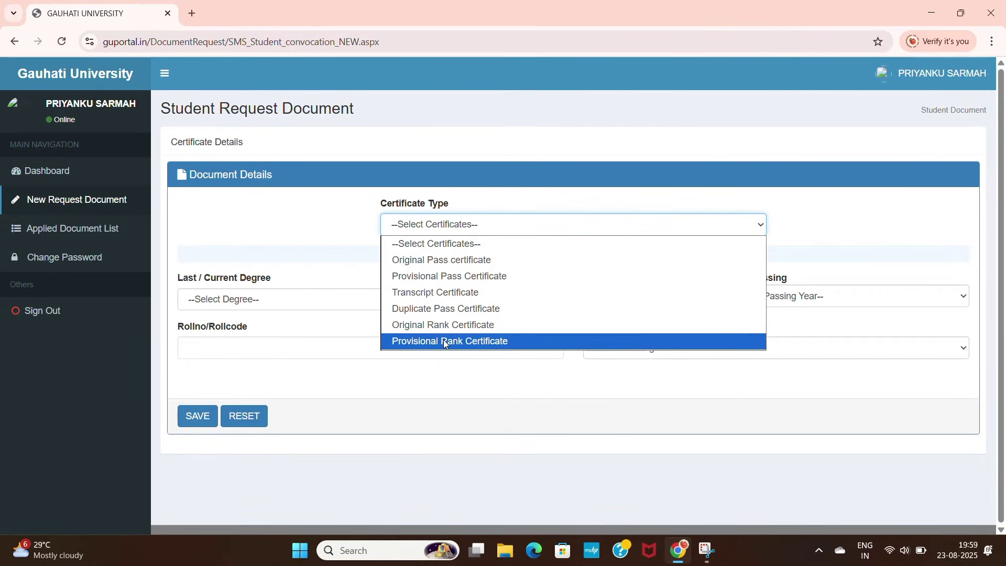
pyautogui.click(412, 265)
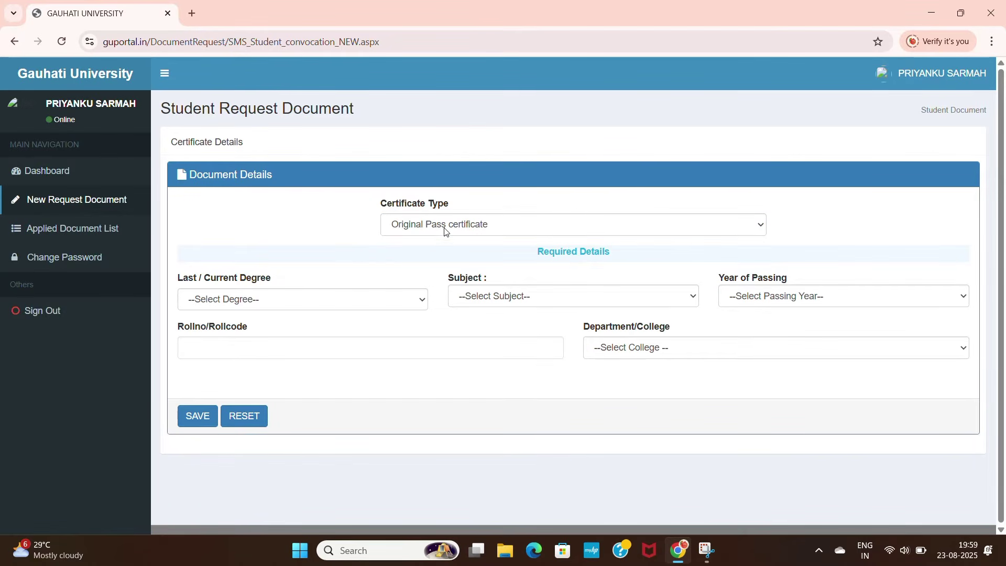
# Step: Look through the available degrees and set the last/current degree to B.Sc (Hons) CBCS for the original pass certificate
pyautogui.click(252, 300)
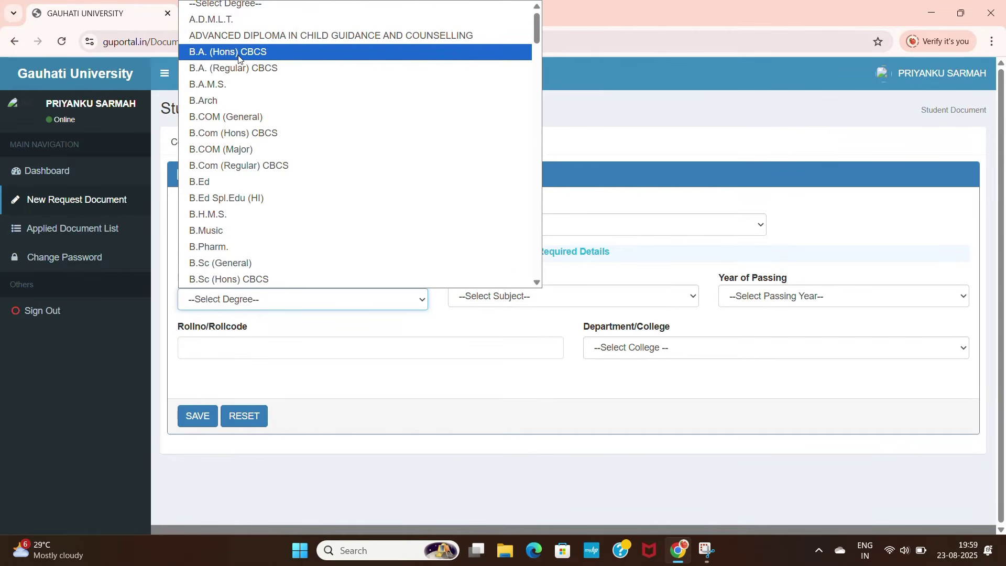
pyautogui.scroll(-20, 306, 166)
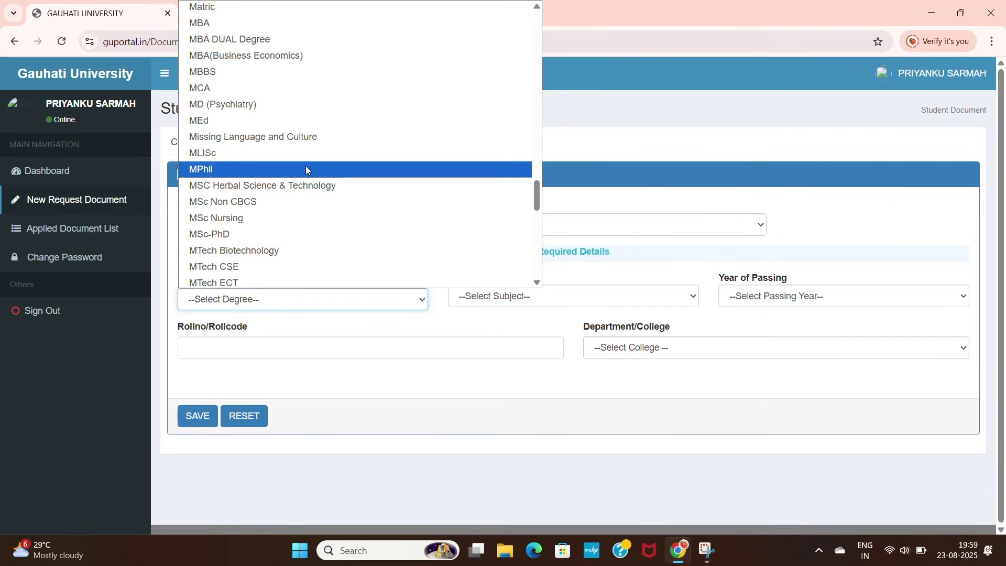
pyautogui.scroll(15, 306, 167)
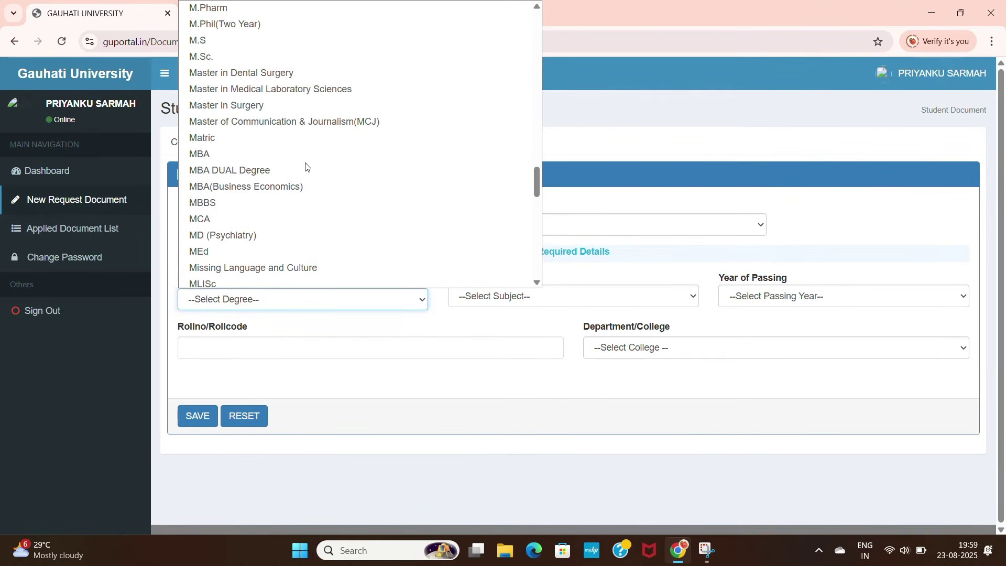
pyautogui.scroll(5, 307, 166)
pyautogui.scroll(18, 279, 90)
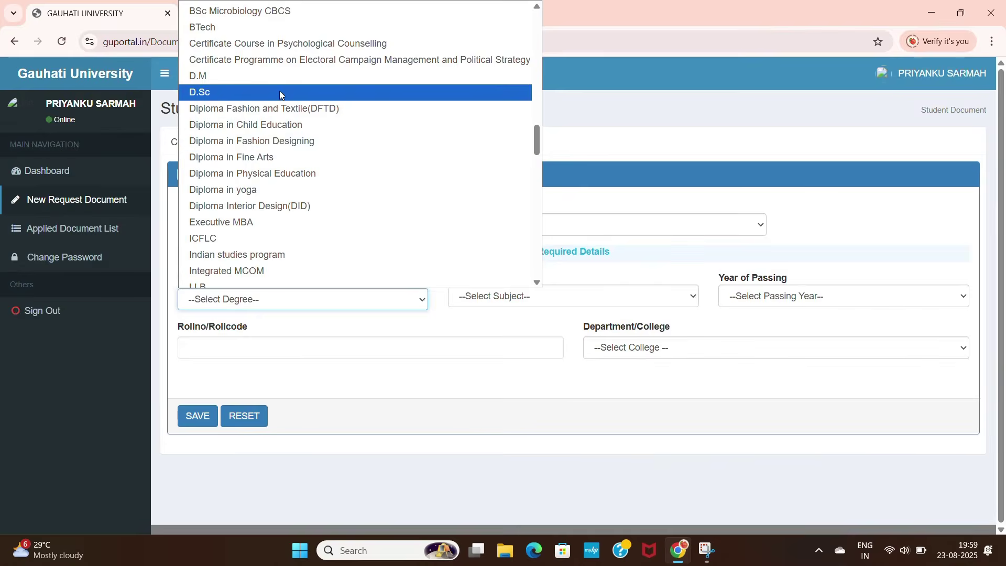
pyautogui.scroll(3, 275, 81)
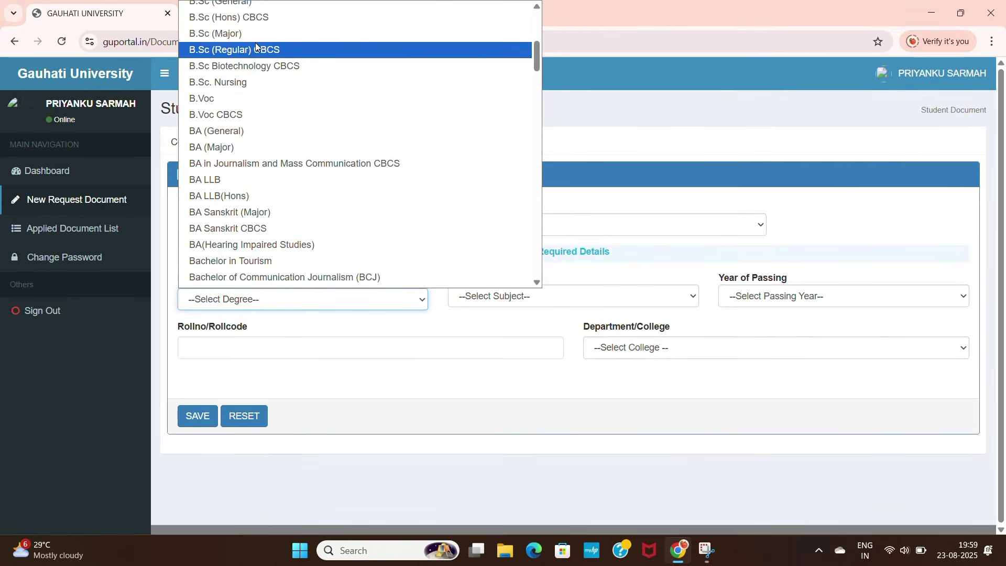
pyautogui.click(252, 17)
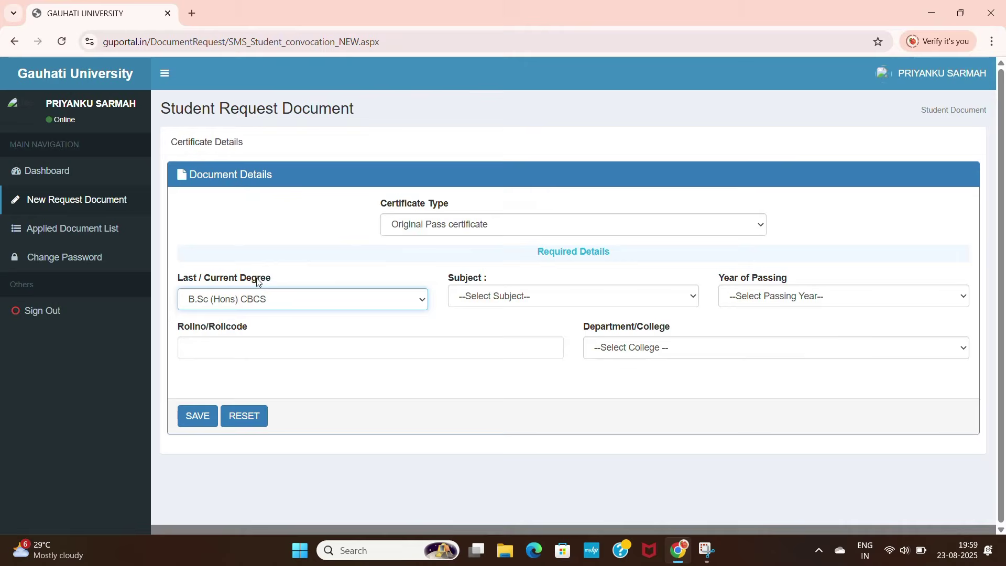
# Step: Set the subject to Zoology and check the passing years offered for the original pass certificate
pyautogui.click(557, 303)
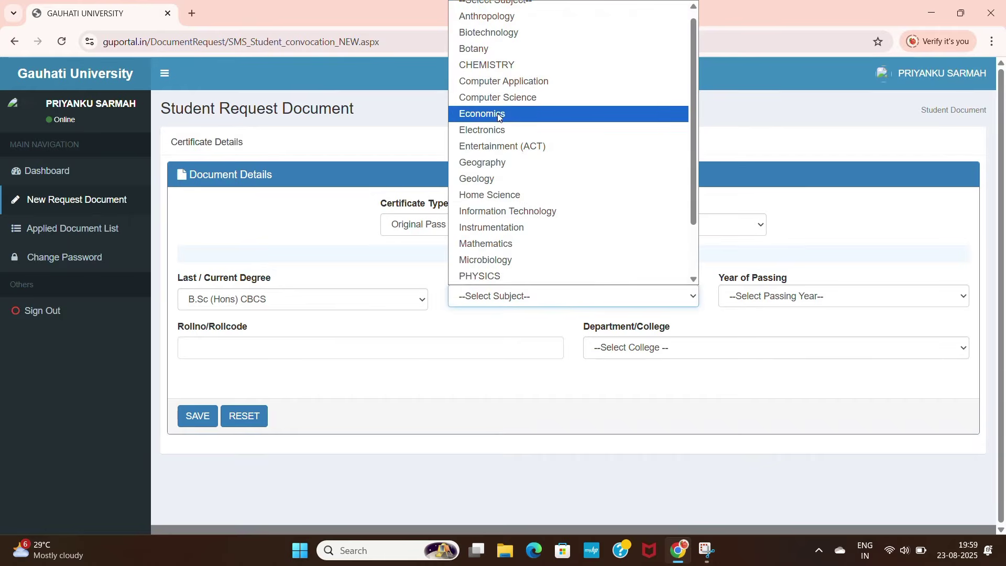
pyautogui.scroll(-2, 542, 204)
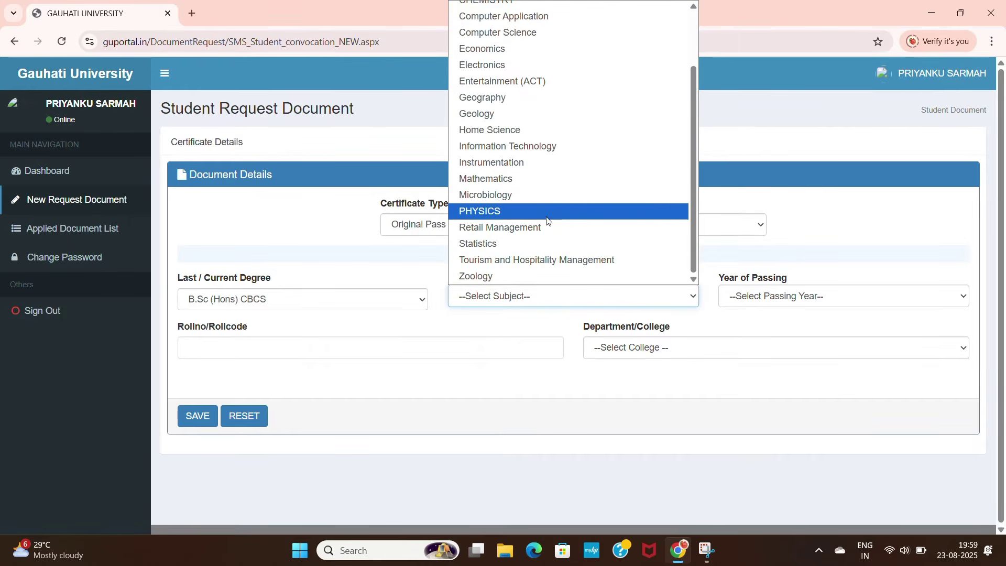
pyautogui.click(493, 277)
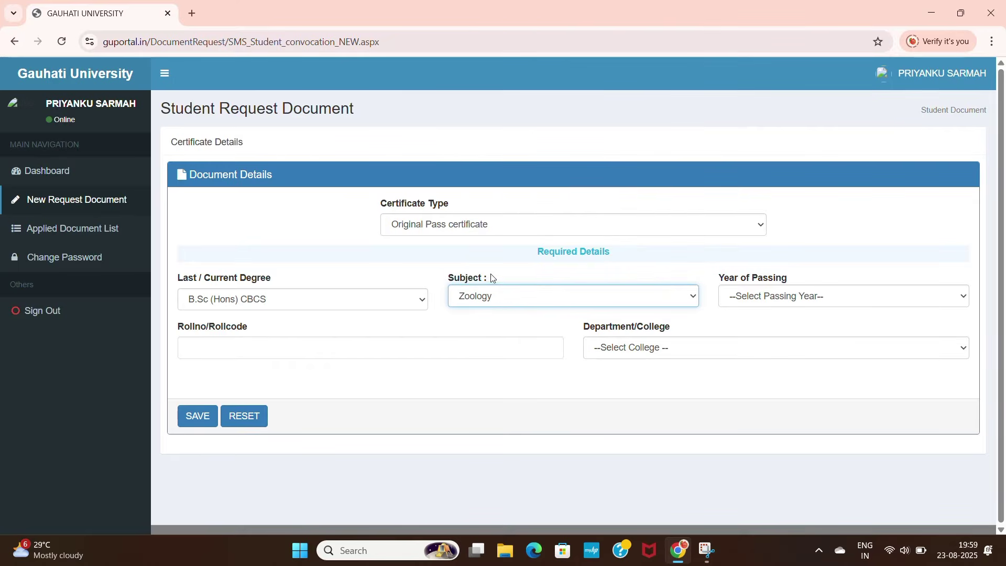
pyautogui.click(820, 296)
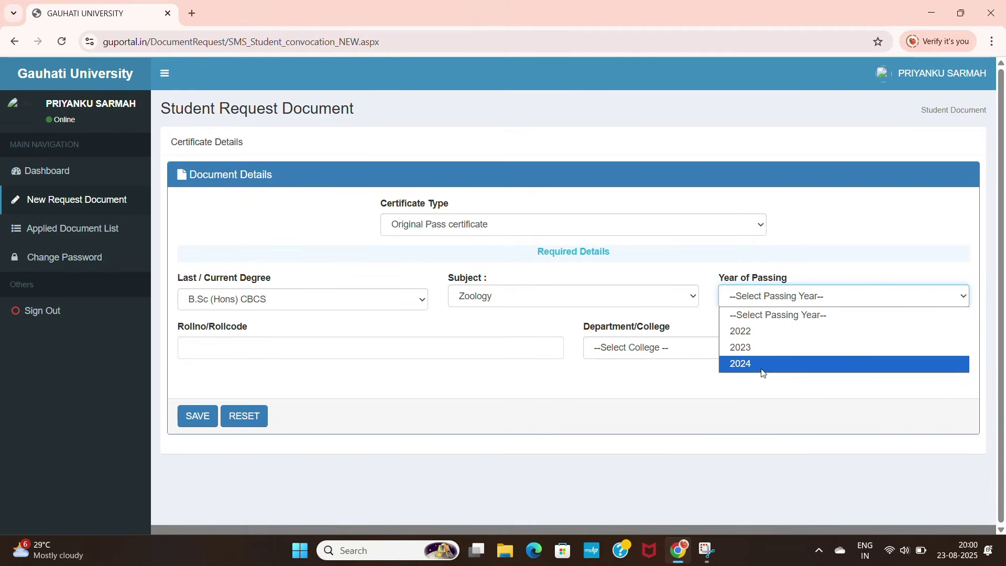
# Step: Change the certificate type to Provisional Pass Certificate and set the last/current degree to B.Sc (Hons) CBCS
pyautogui.click(615, 229)
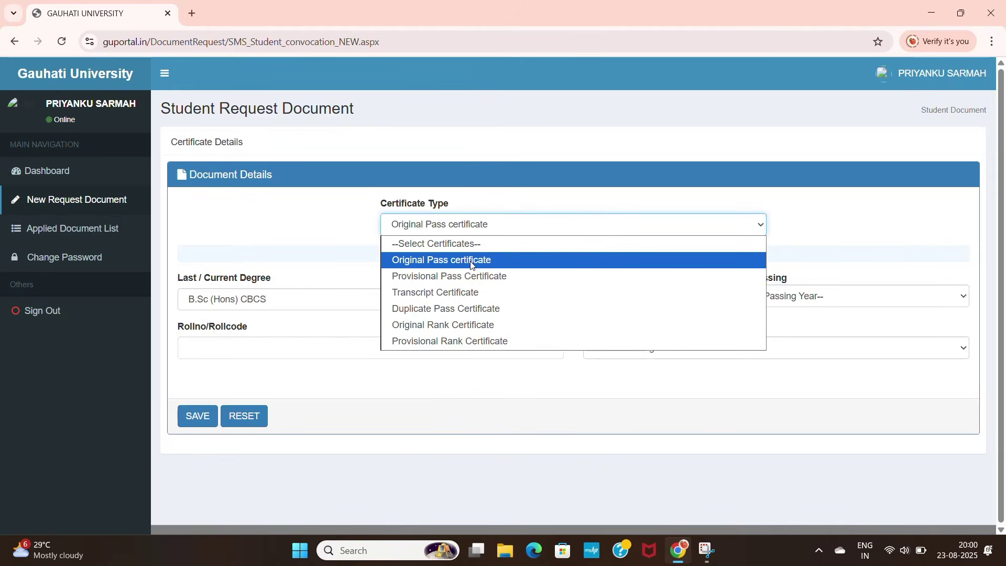
pyautogui.click(474, 283)
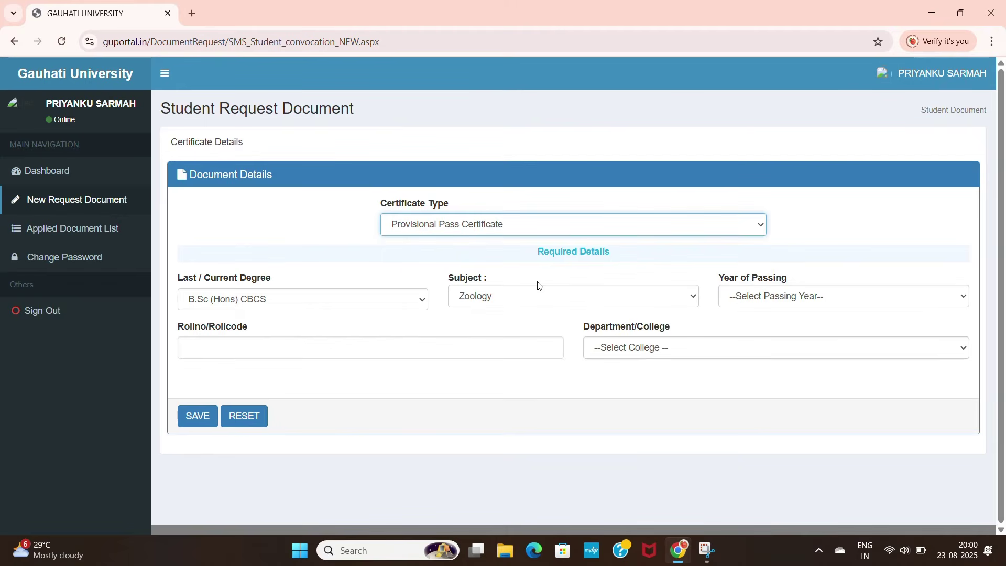
pyautogui.click(836, 296)
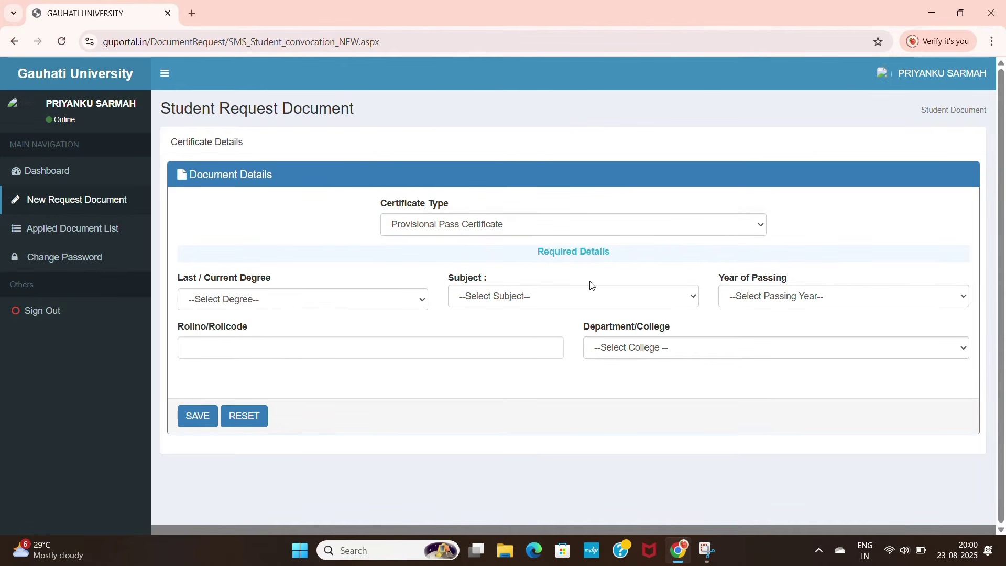
pyautogui.click(348, 308)
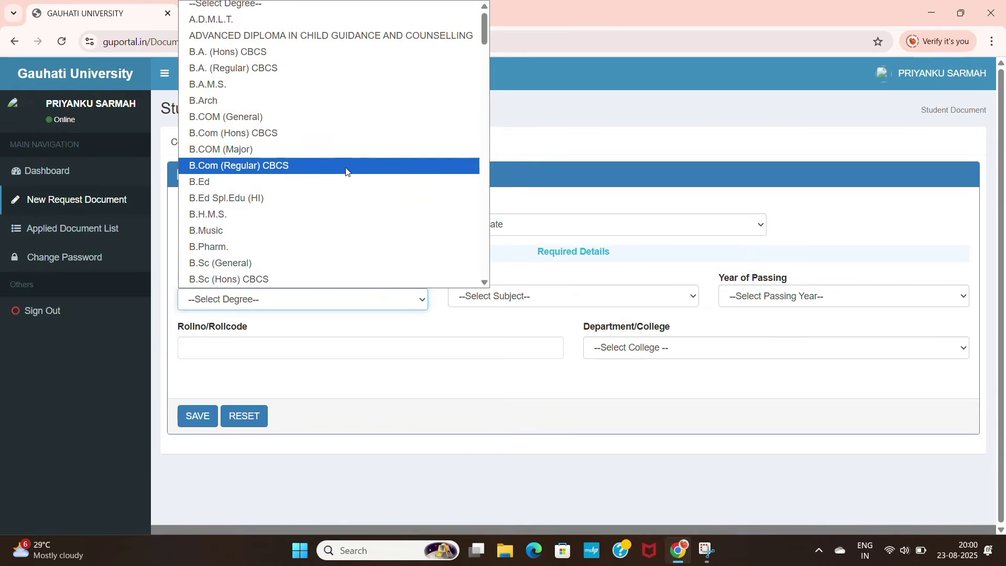
pyautogui.scroll(-5, 355, 185)
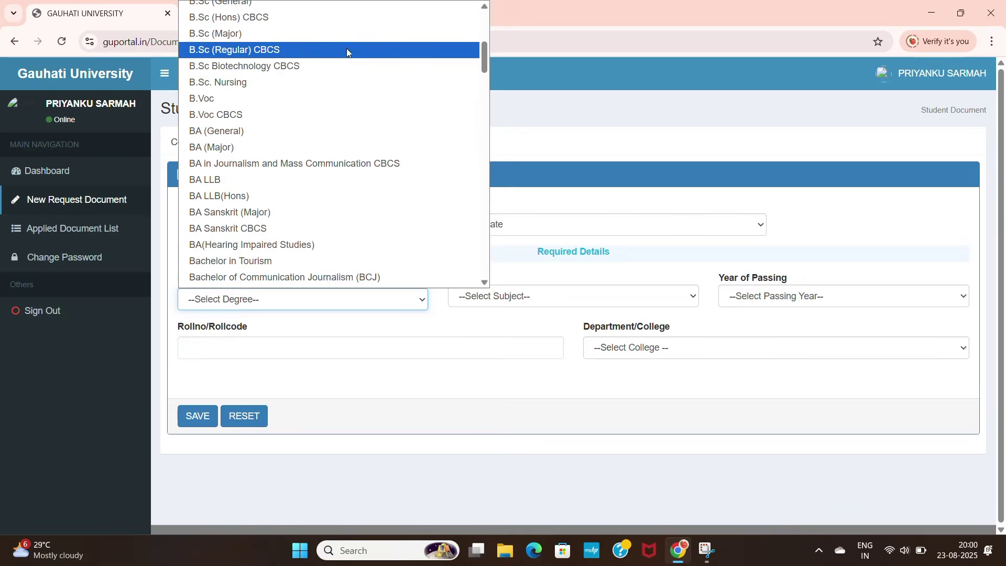
pyautogui.click(359, 18)
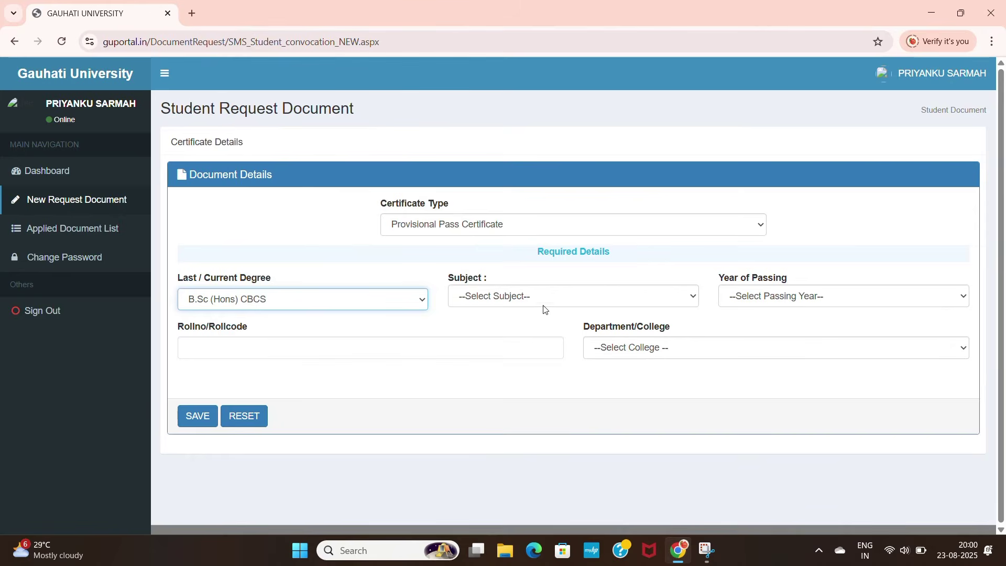
# Step: Set the subject to Zoology and the year of passing to 2025 for the provisional pass certificate
pyautogui.click(543, 306)
pyautogui.click(495, 297)
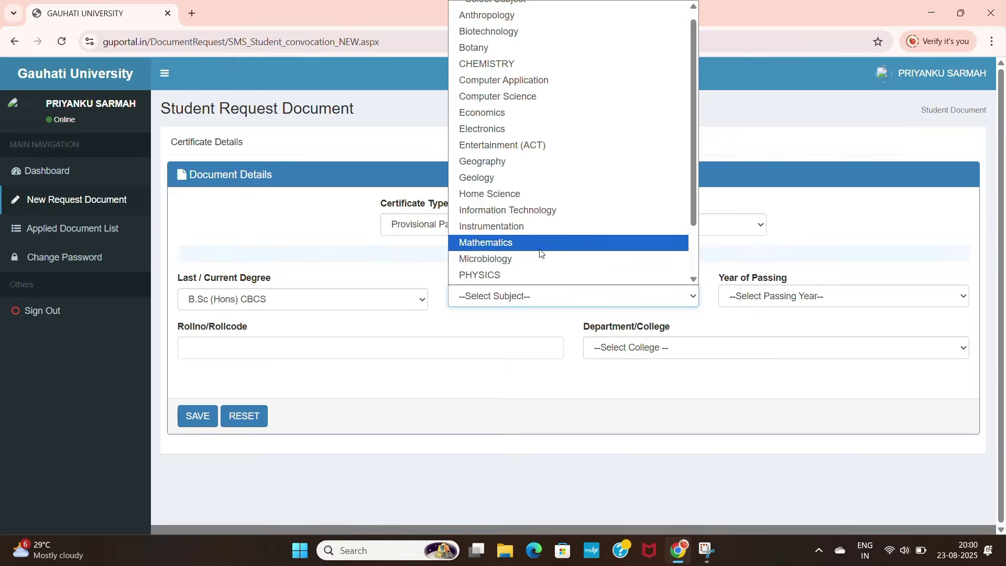
pyautogui.scroll(-2, 511, 261)
pyautogui.click(496, 275)
pyautogui.click(798, 303)
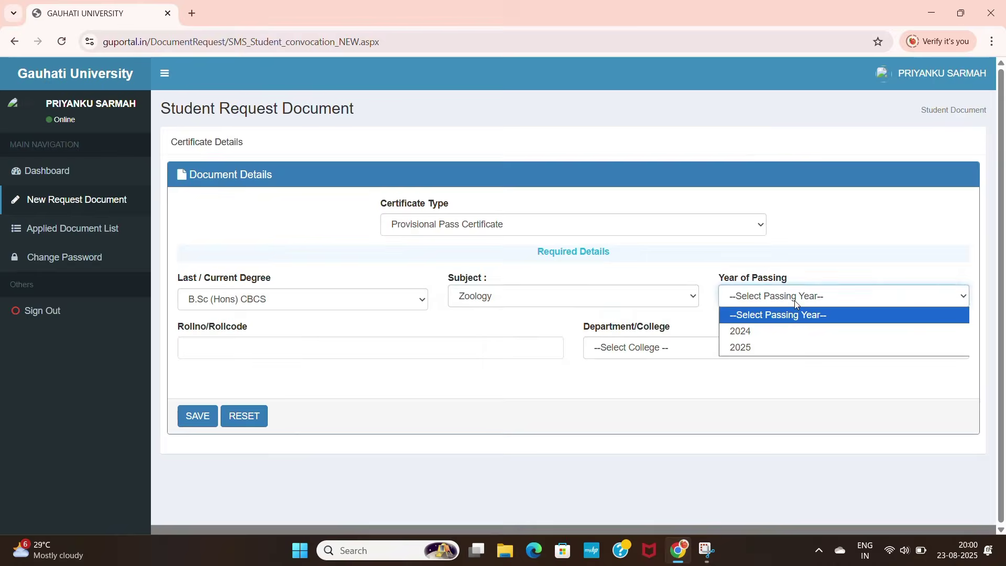
pyautogui.click(758, 348)
pyautogui.click(746, 294)
pyautogui.click(743, 348)
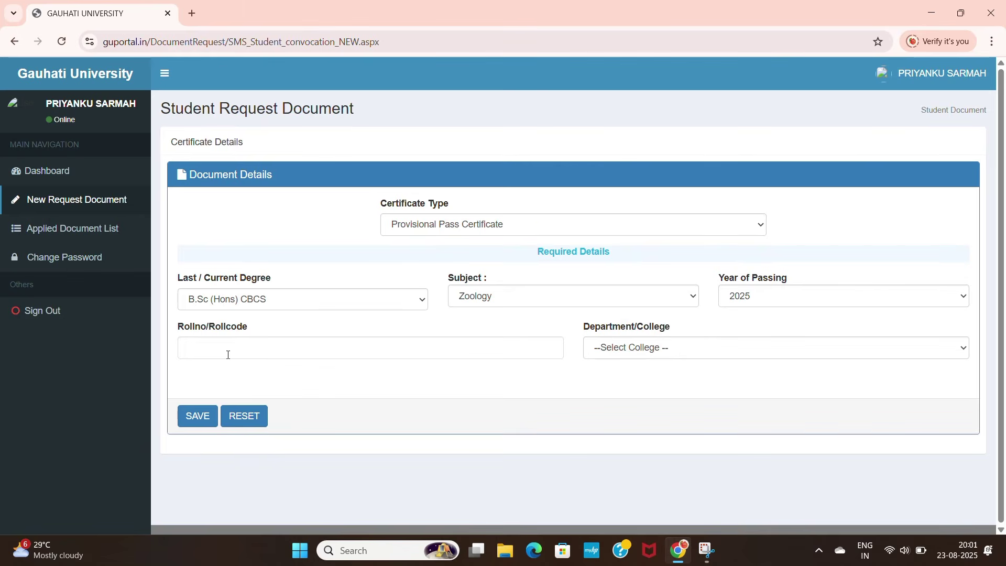
# Step: Look through the degree options and change the last/current degree to M.Sc
pyautogui.click(310, 303)
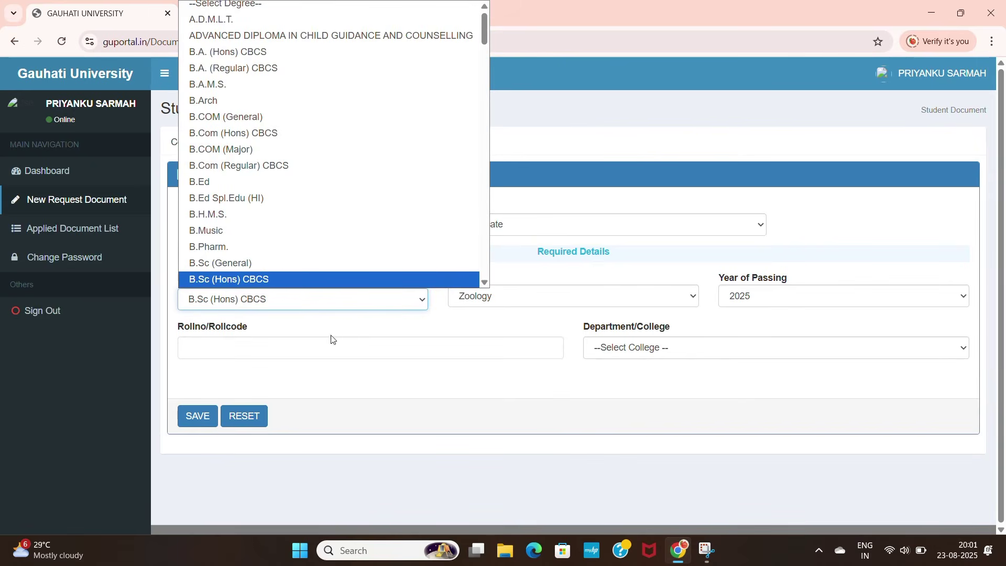
pyautogui.click(335, 337)
pyautogui.click(292, 307)
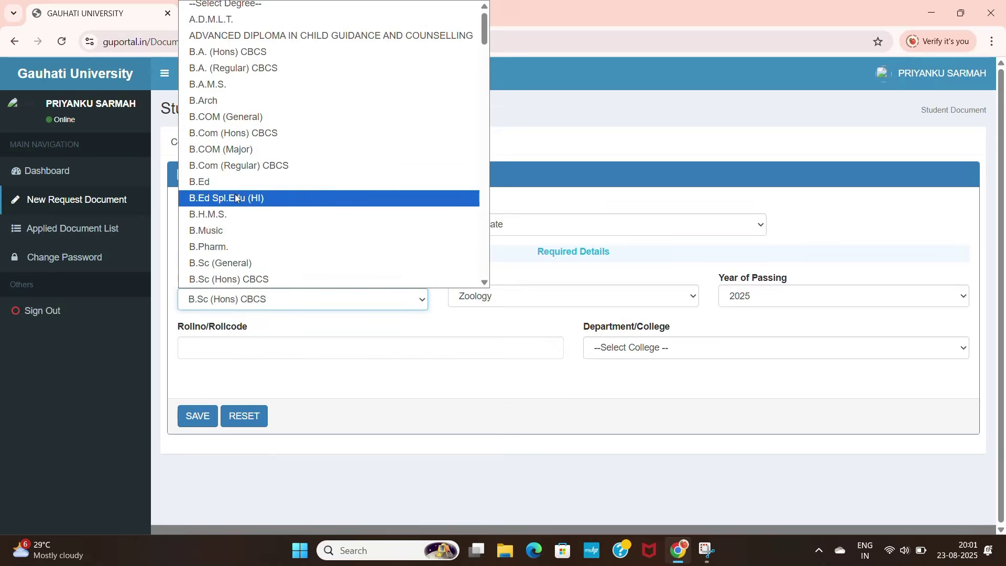
pyautogui.scroll(-6, 244, 217)
pyautogui.scroll(-15, 244, 217)
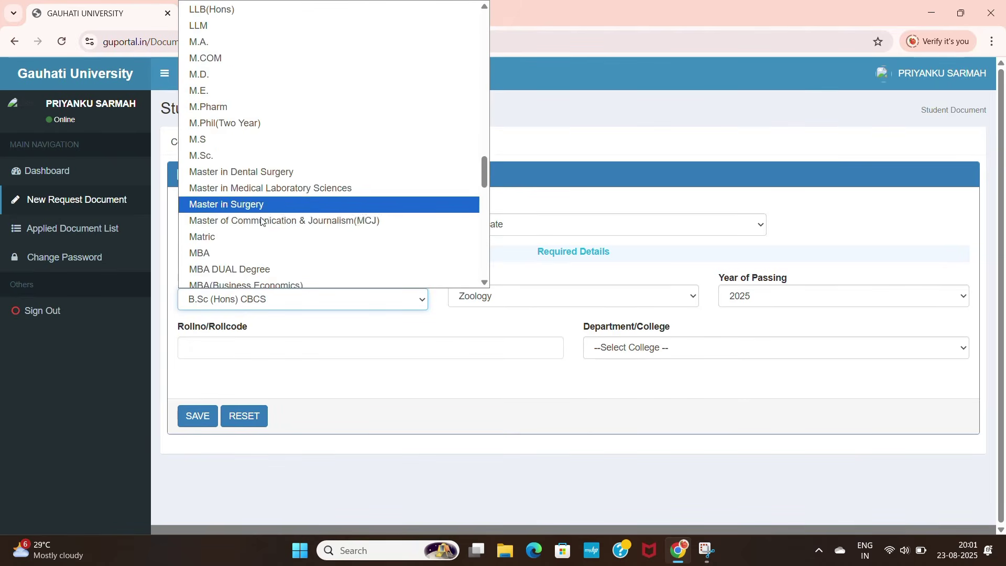
pyautogui.scroll(3, 256, 217)
pyautogui.scroll(-3, 256, 217)
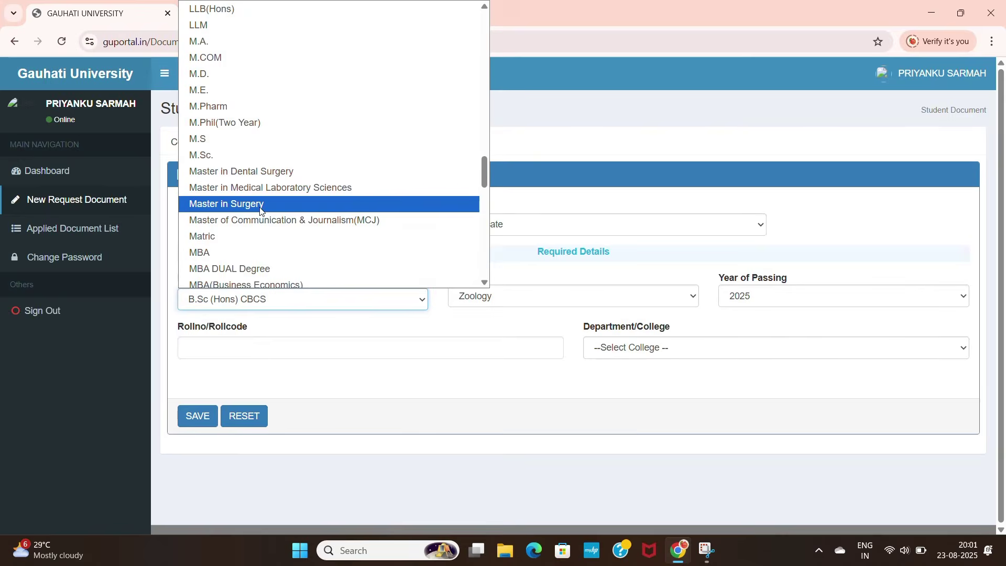
pyautogui.click(240, 166)
pyautogui.click(255, 302)
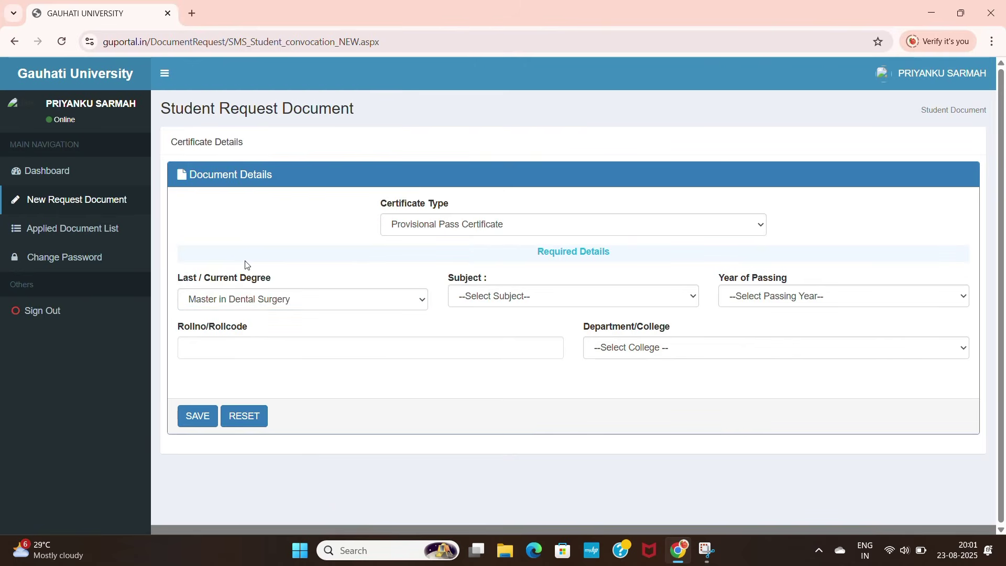
pyautogui.click(253, 303)
pyautogui.click(240, 264)
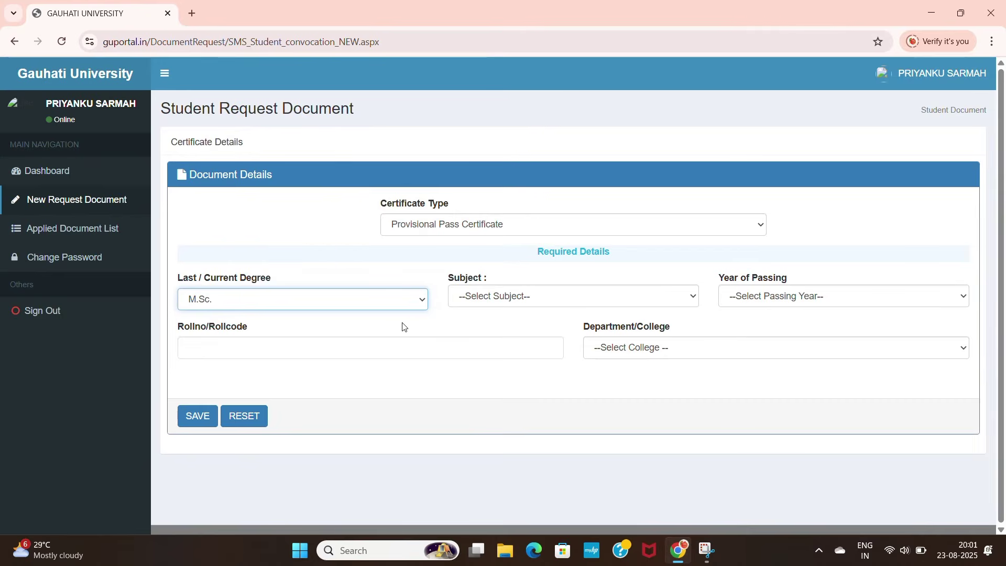
# Step: Choose Zoology as the M.Sc. subject and check which passing years are offered for it
pyautogui.click(511, 298)
pyautogui.scroll(-5, 517, 262)
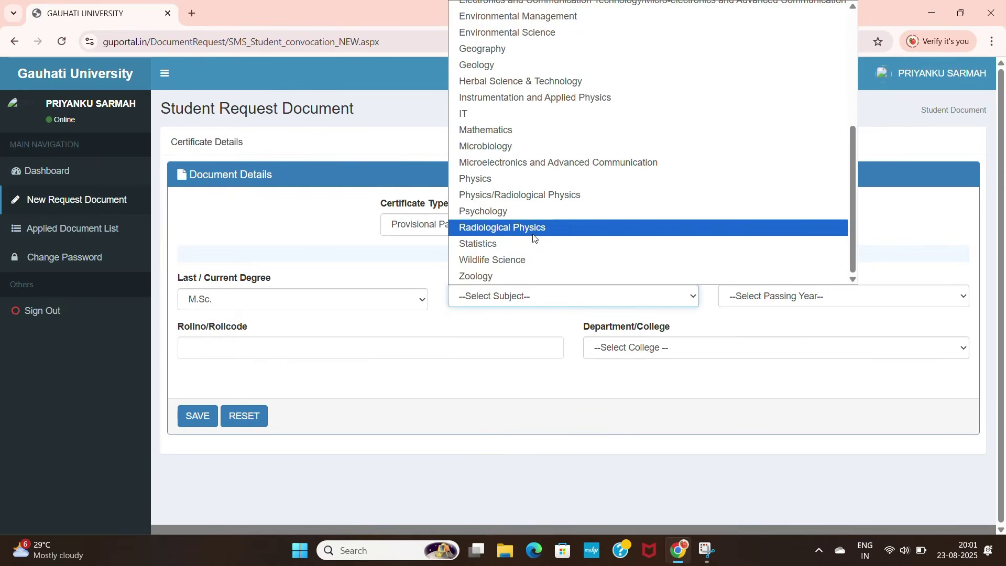
pyautogui.click(468, 277)
pyautogui.click(824, 298)
pyautogui.click(824, 298)
pyautogui.click(815, 303)
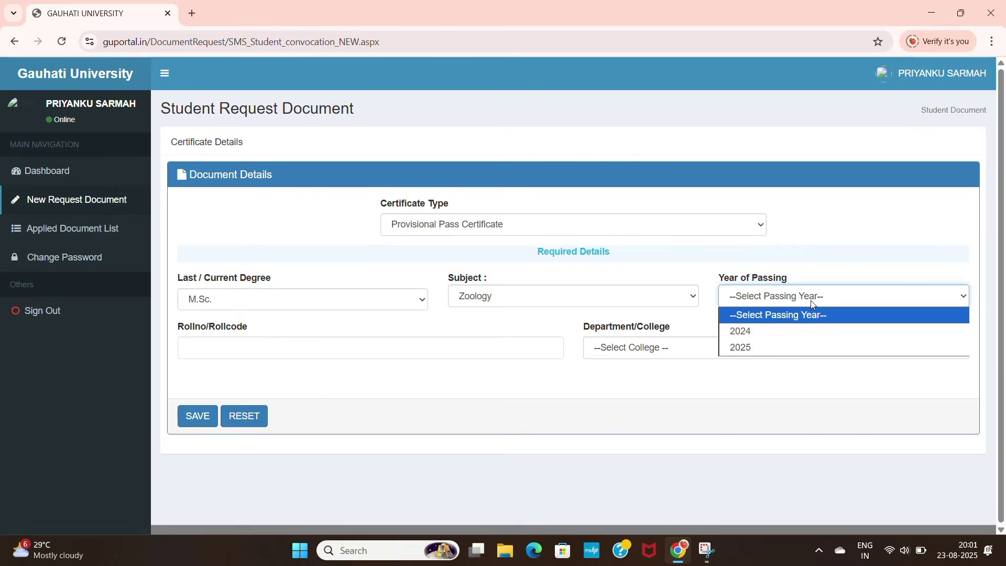
# Step: Change the last/current degree from the master's option back to B.Sc (Hons) CBCS
pyautogui.click(321, 301)
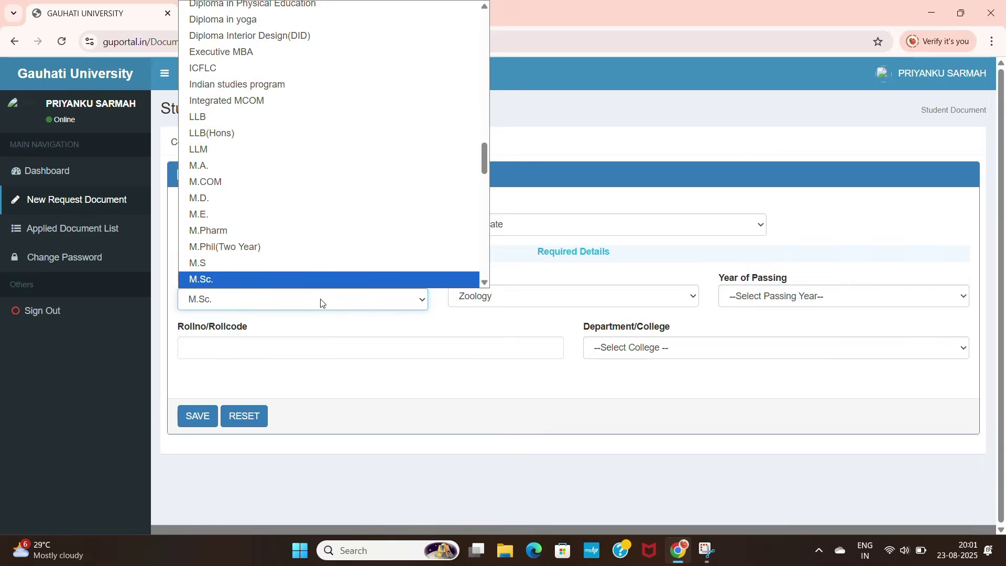
pyautogui.scroll(10, 306, 160)
pyautogui.scroll(5, 301, 155)
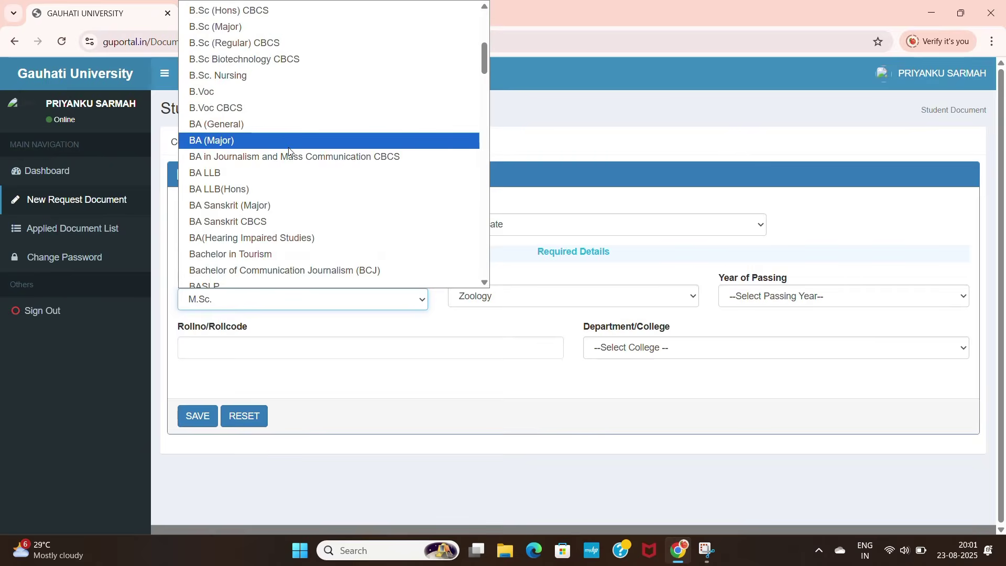
pyautogui.scroll(3, 288, 138)
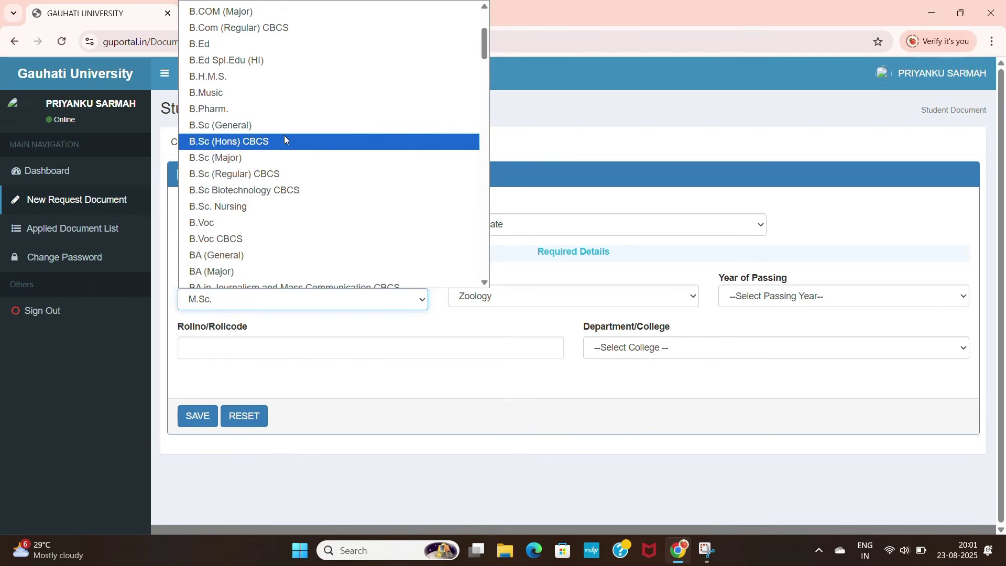
pyautogui.click(284, 142)
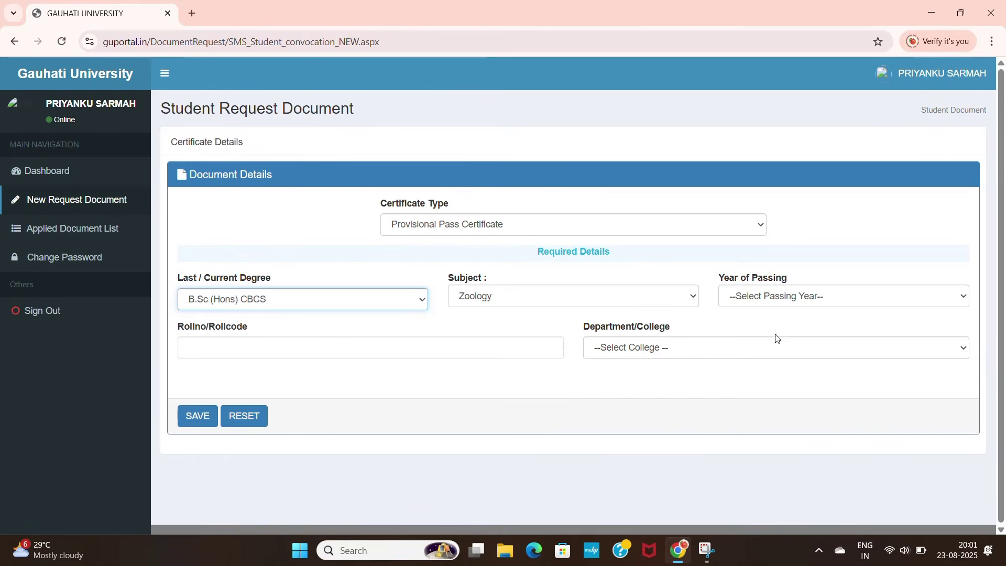
# Step: Fill in the certificate details with subject Zoology, year of passing 2025 and college 028 - PANDU COLLEGE
pyautogui.click(613, 301)
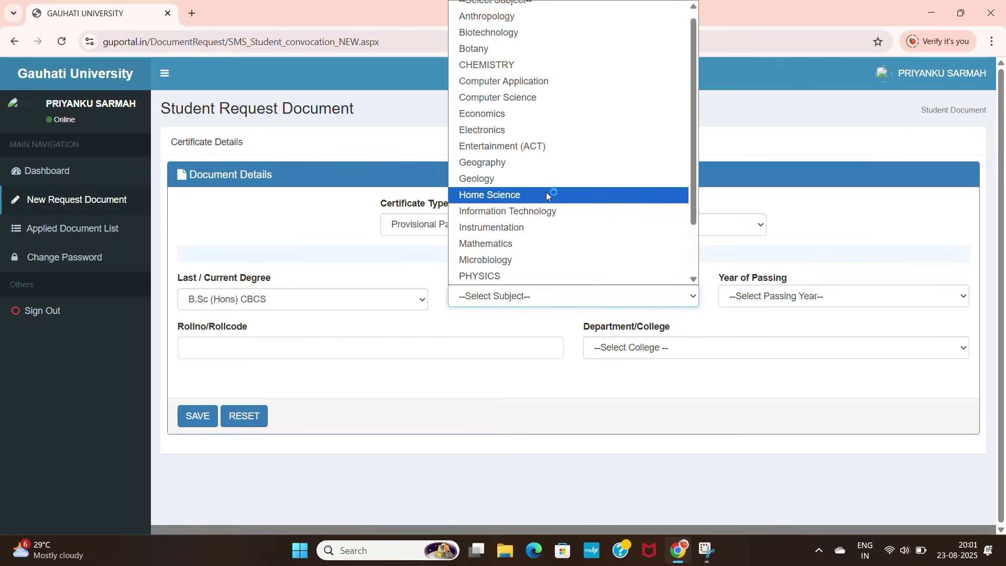
pyautogui.scroll(-2, 546, 192)
pyautogui.click(531, 275)
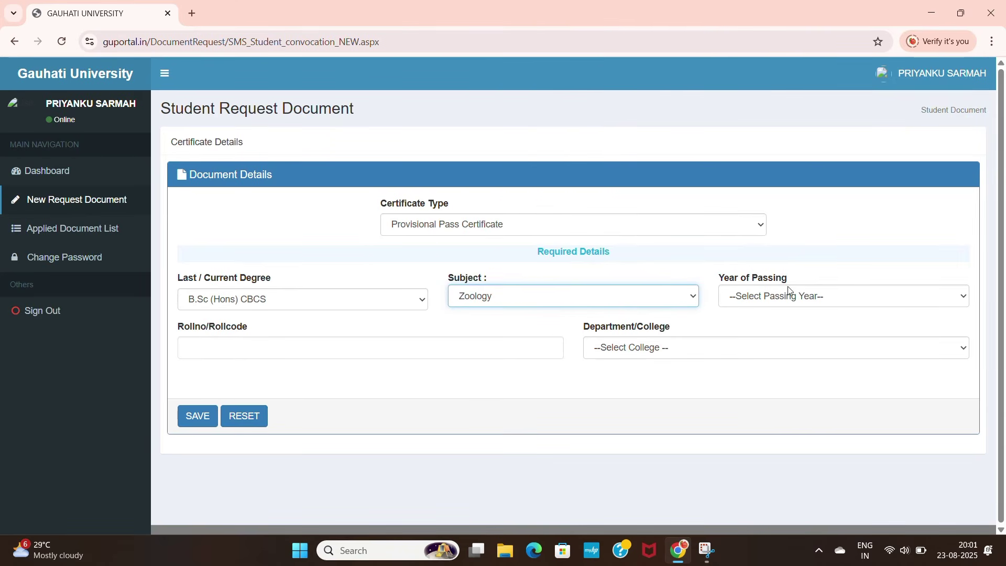
pyautogui.click(764, 302)
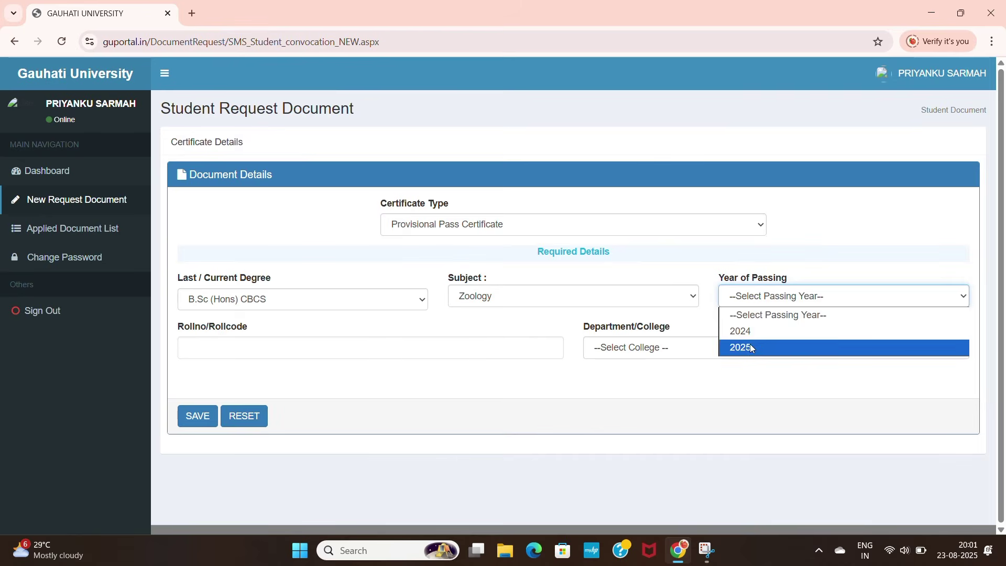
pyautogui.click(750, 346)
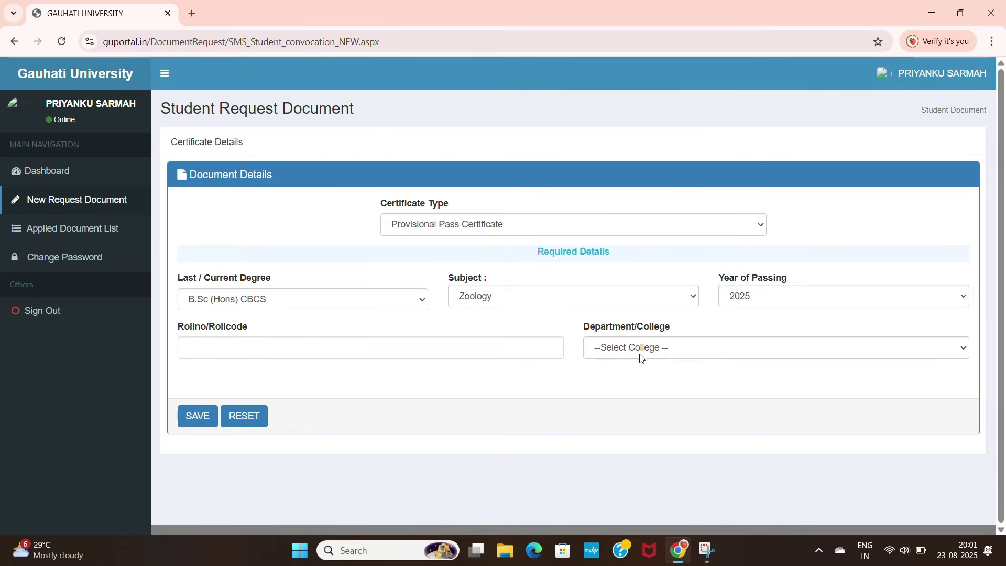
pyautogui.click(655, 352)
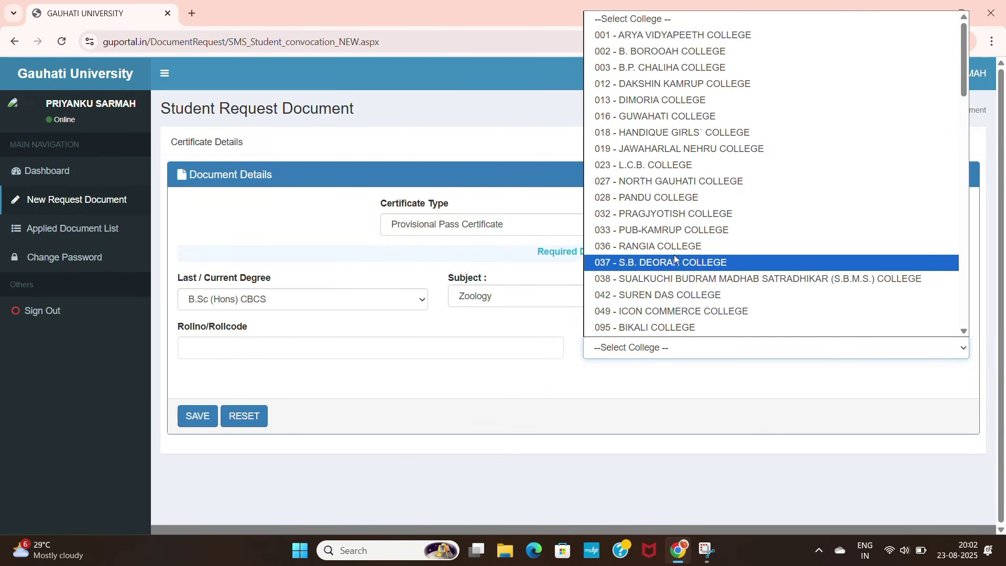
pyautogui.click(678, 199)
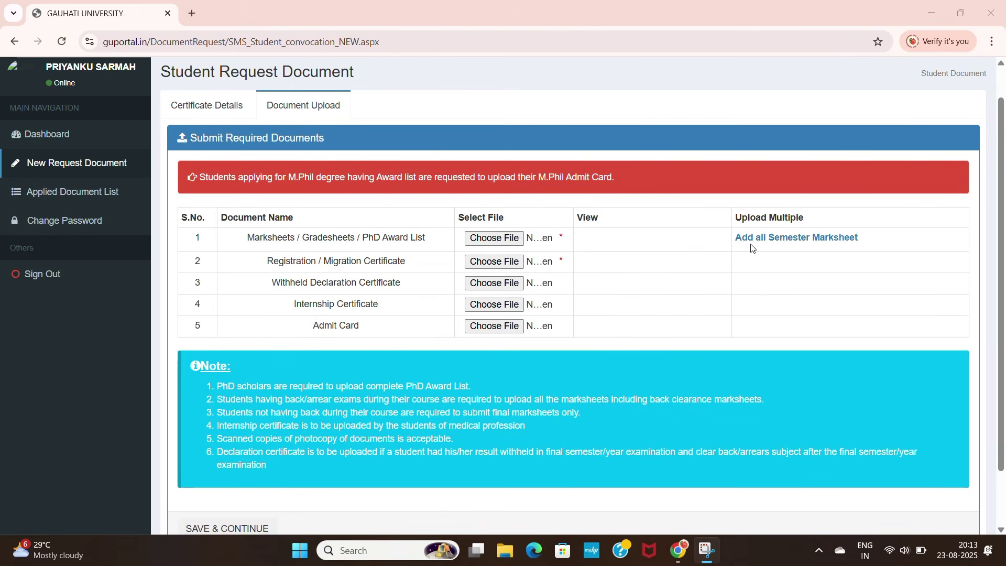
# Step: Enable multiple file uploads for all semester marksheets and review the required documents and their upload notes
pyautogui.click(796, 242)
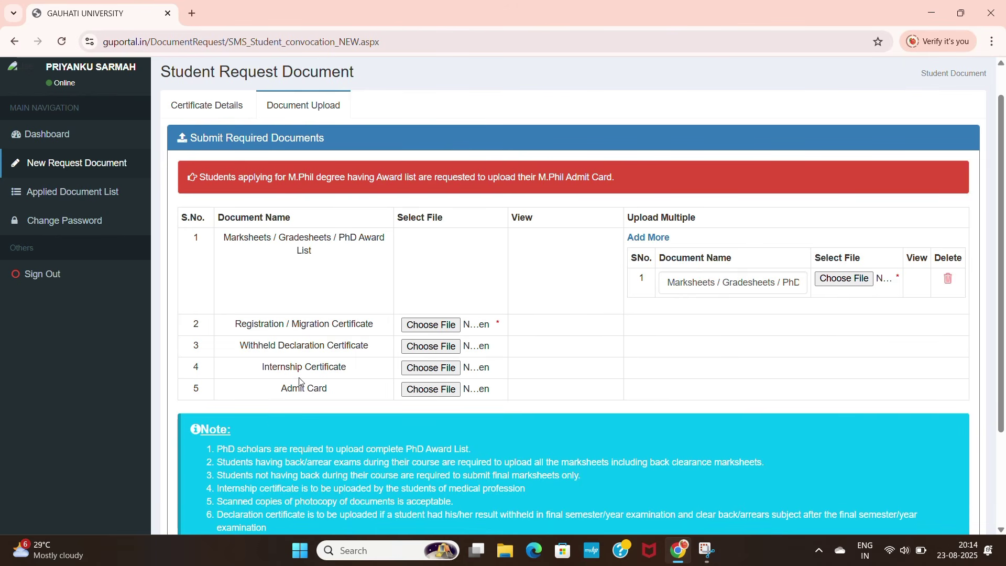
pyautogui.scroll(-3, 733, 315)
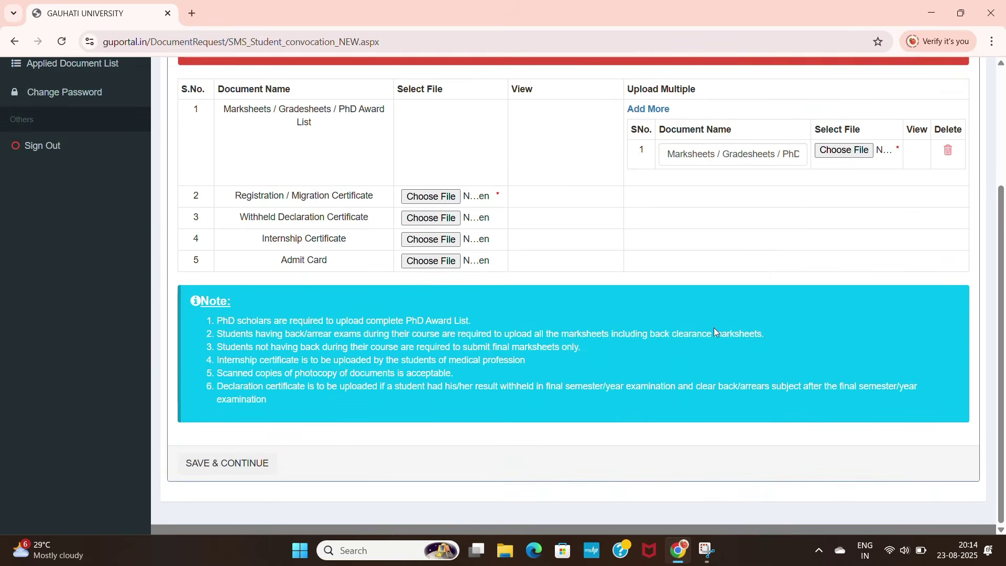
pyautogui.scroll(4, 644, 370)
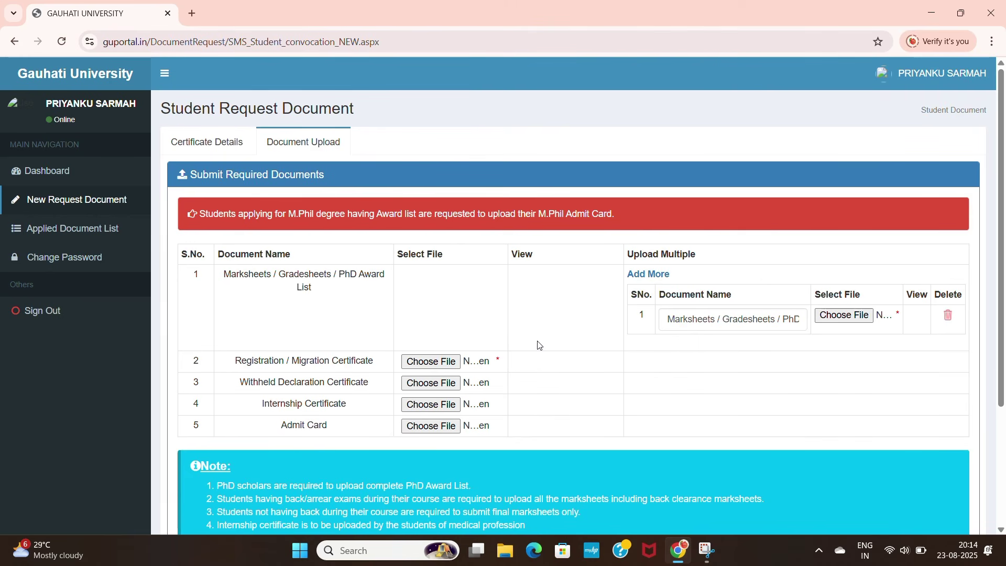
# Step: Open the list of documents already applied for
pyautogui.click(86, 240)
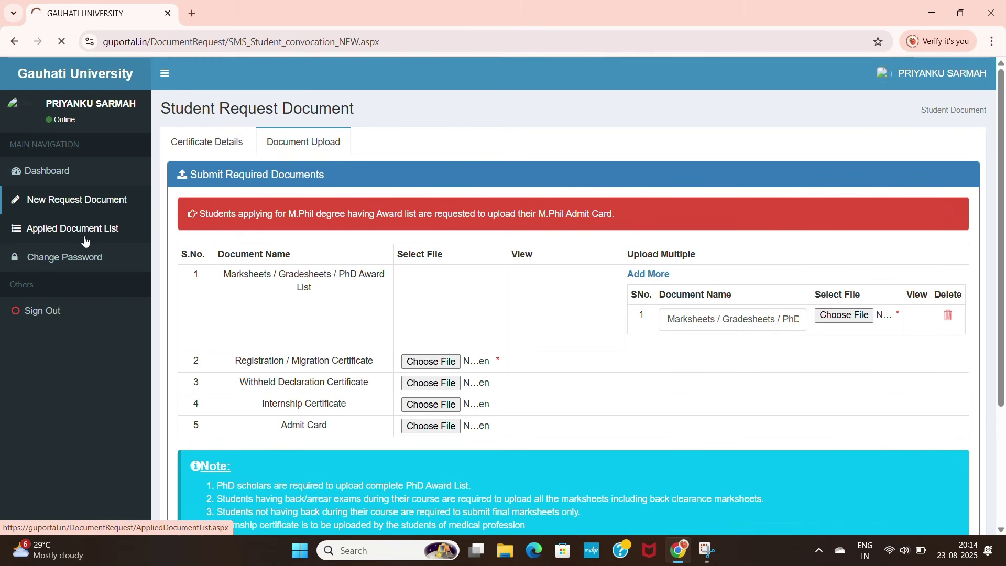